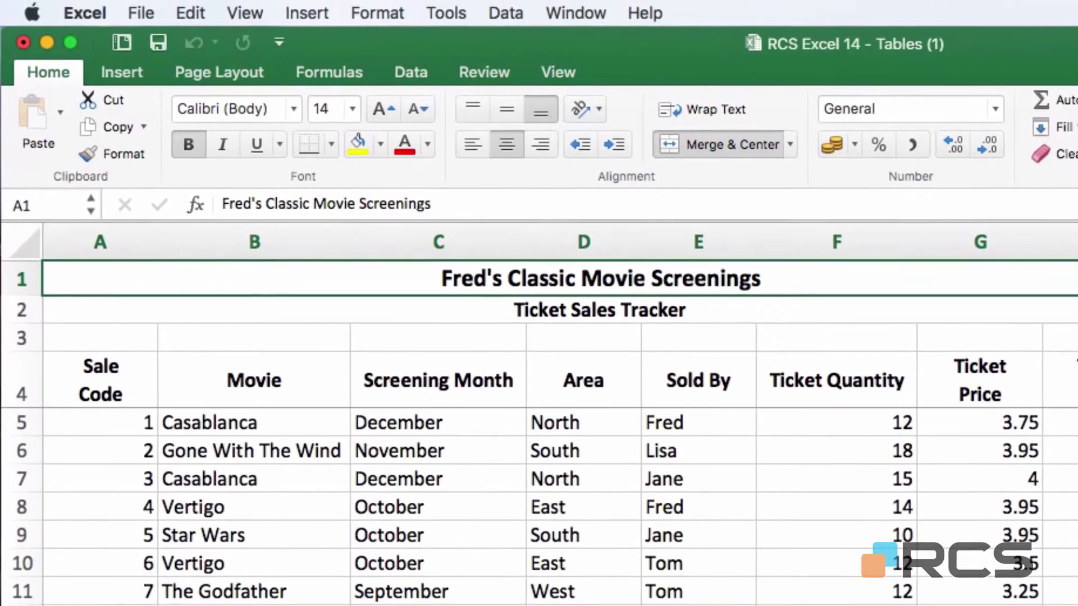
# Convert the ticket sales table to a normal range.
pyautogui.click(228, 568)
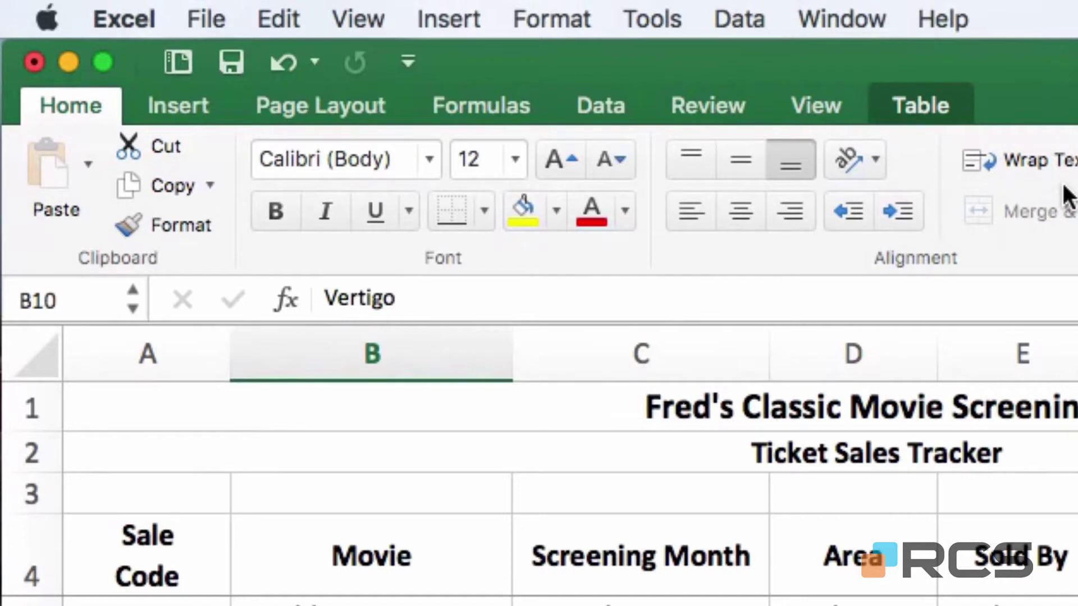
pyautogui.click(184, 100)
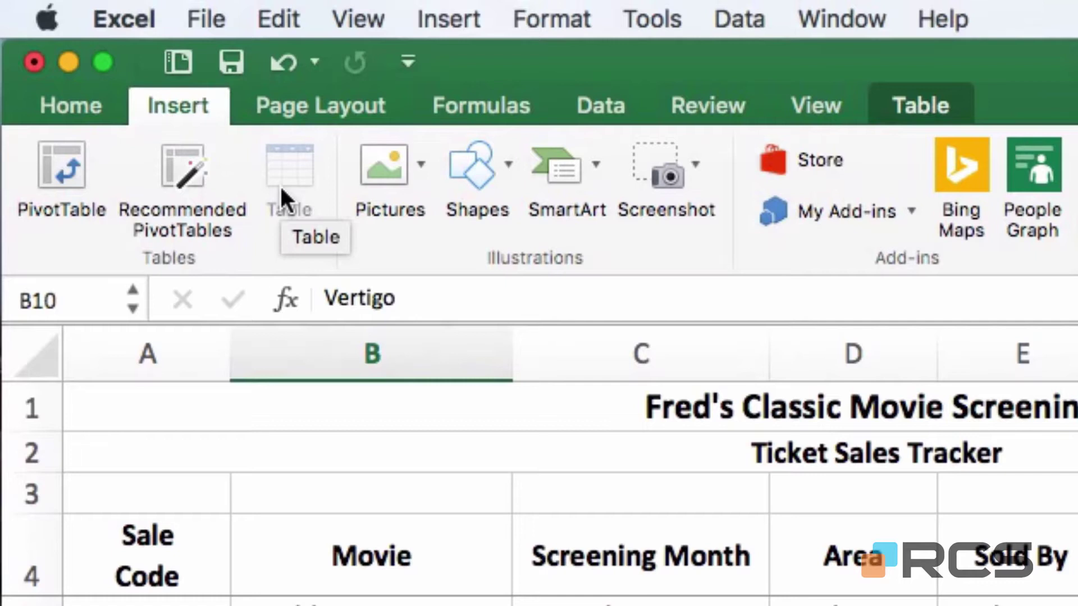
pyautogui.click(957, 106)
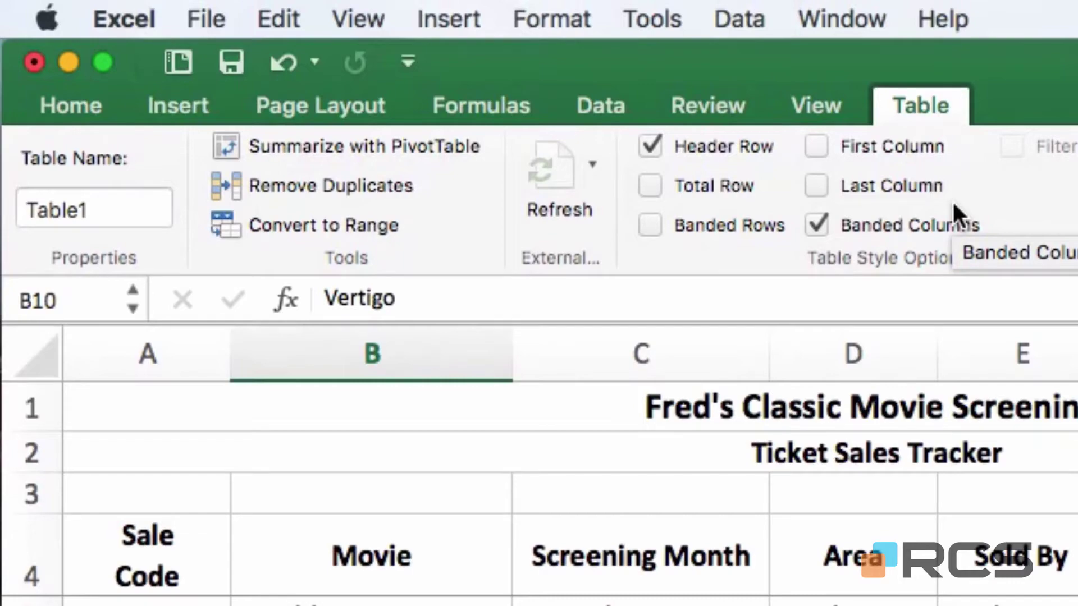
pyautogui.click(609, 98)
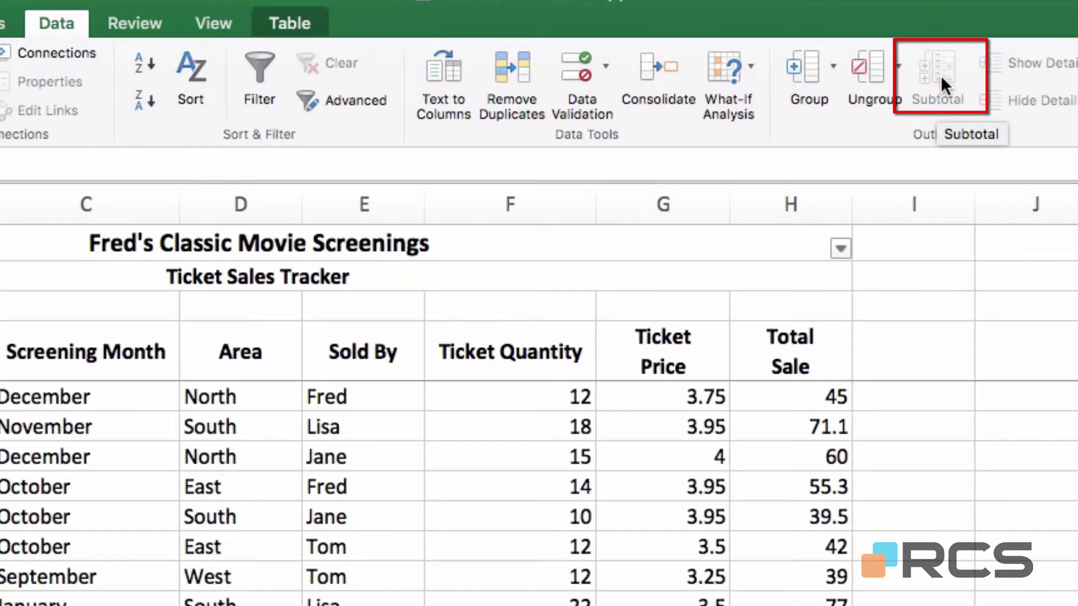
pyautogui.click(287, 21)
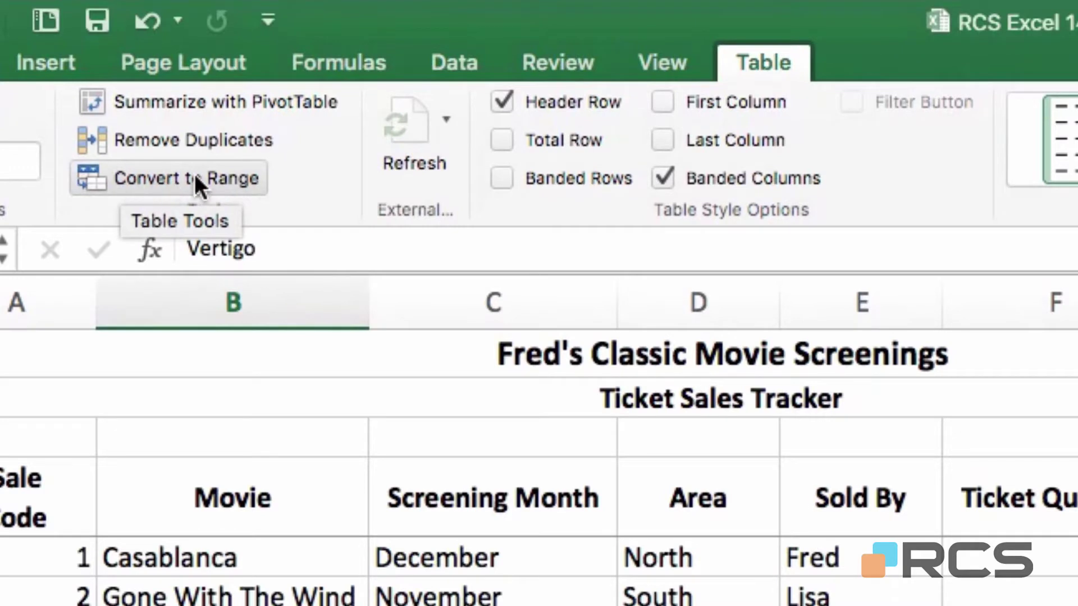
pyautogui.click(239, 177)
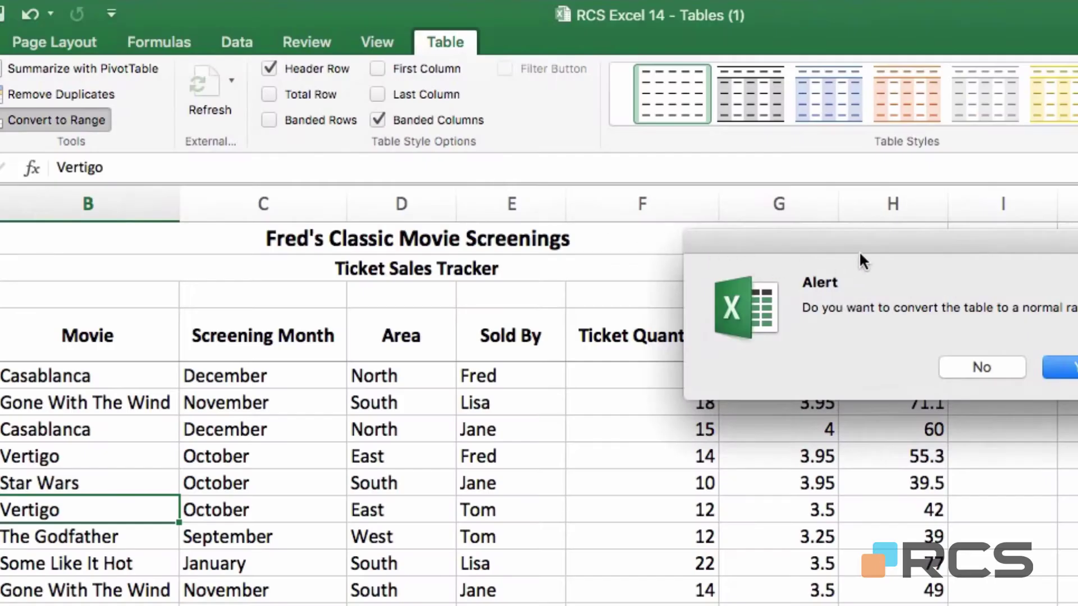
pyautogui.moveTo(857, 243); pyautogui.dragTo(613, 278)
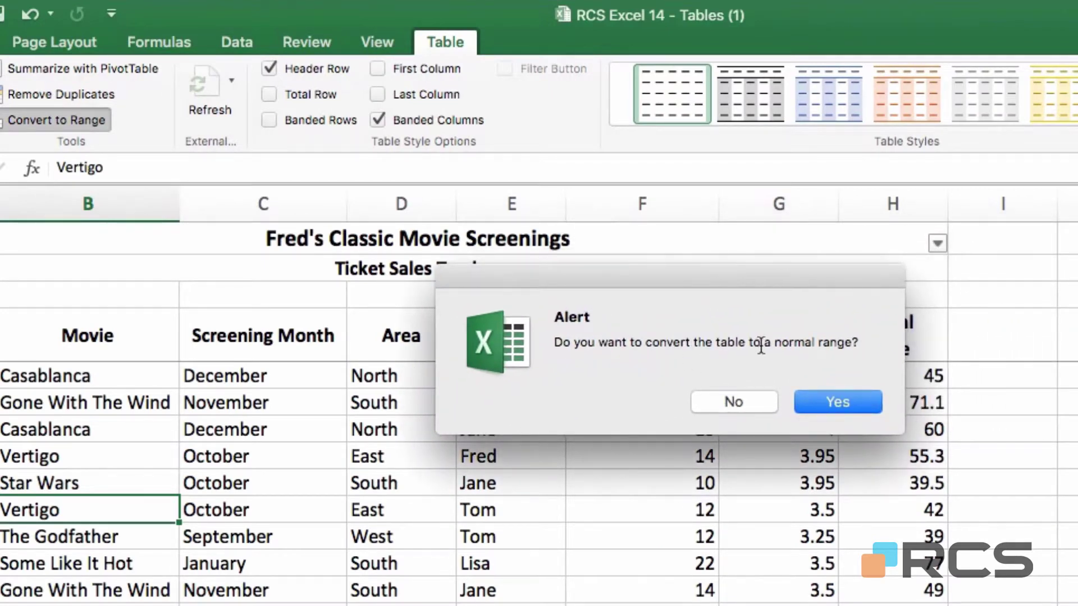
pyautogui.click(838, 402)
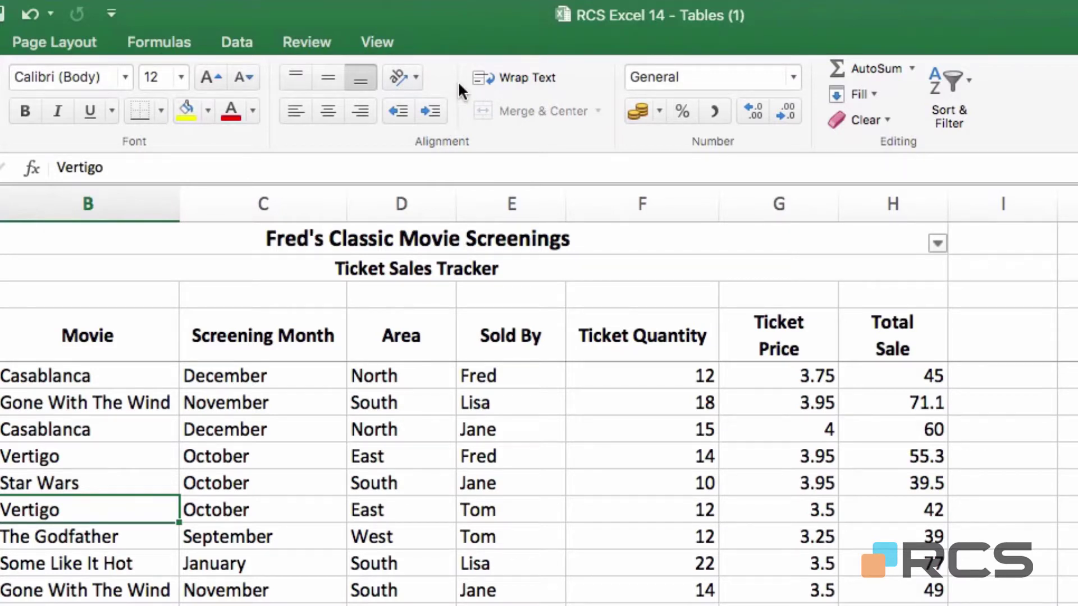
# Sort the sales list A to Z by movie and add Sum subtotals of Total Sale at each change in Movie.
pyautogui.click(251, 43)
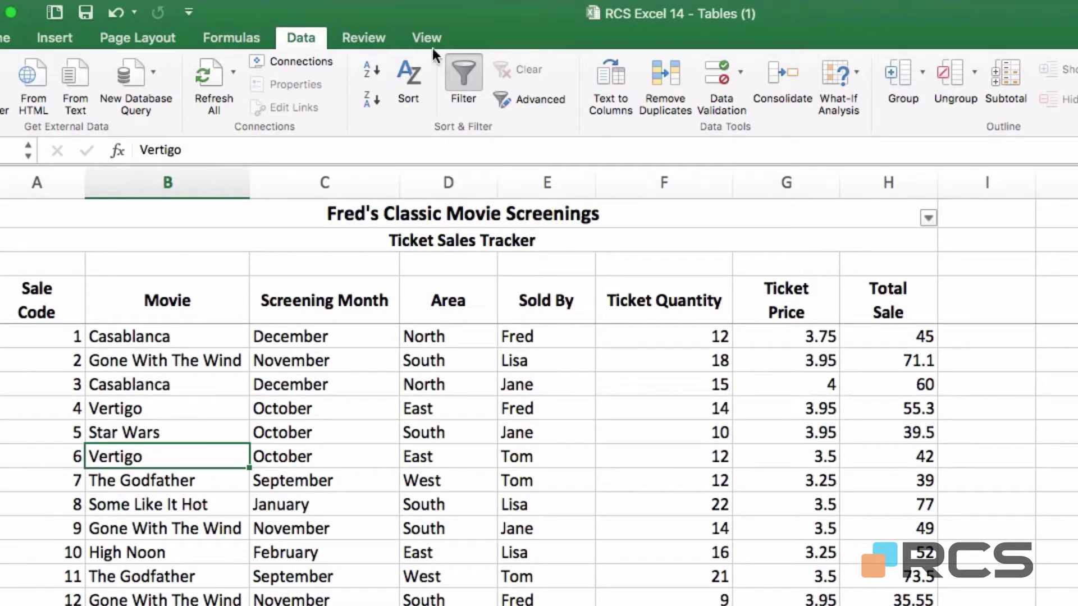
pyautogui.click(371, 69)
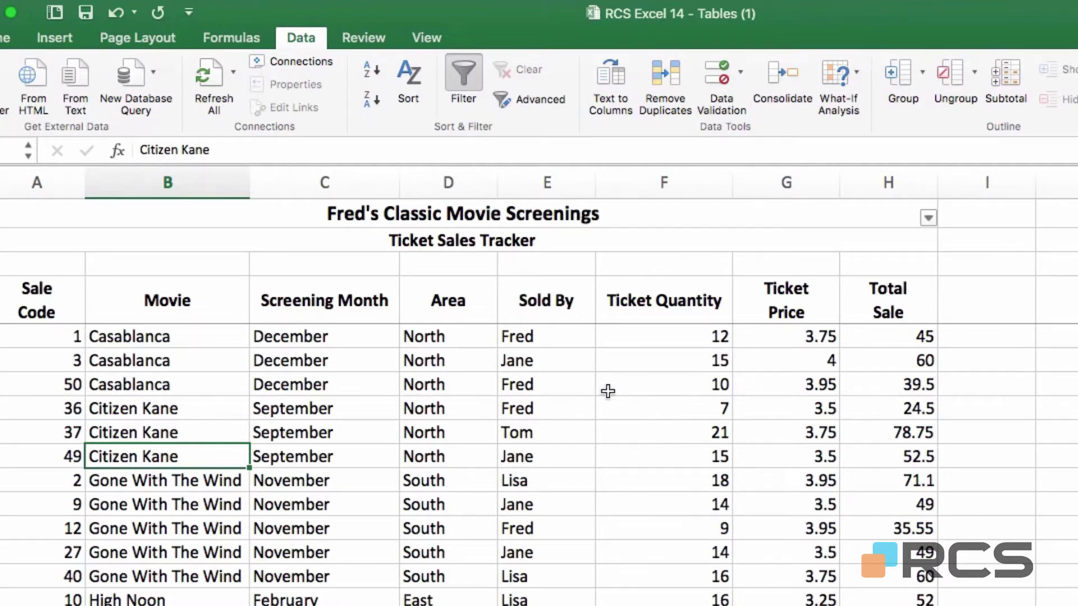
pyautogui.click(1017, 76)
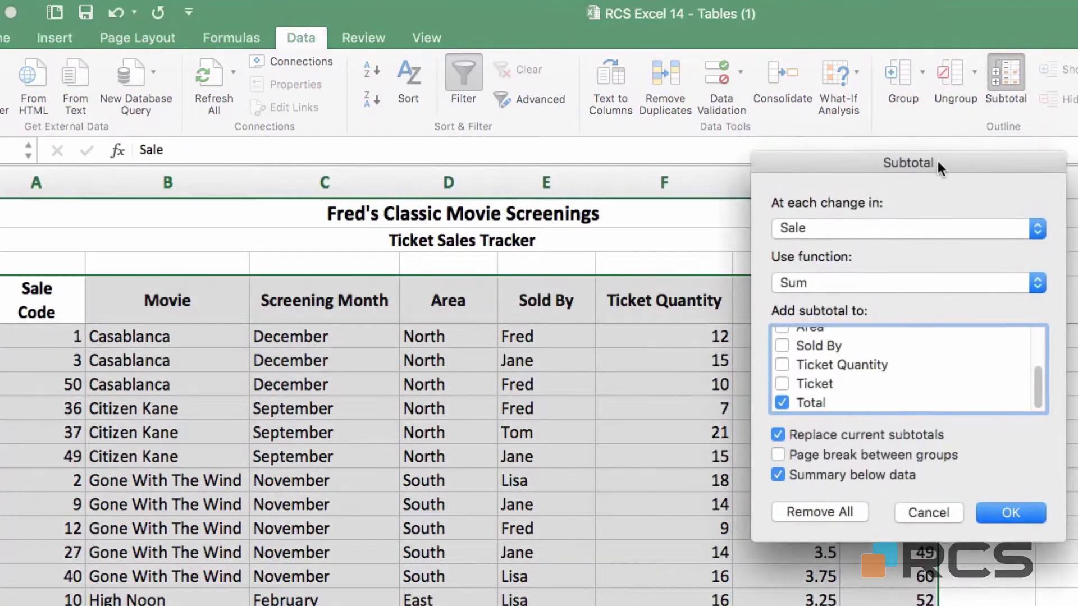
pyautogui.moveTo(937, 161); pyautogui.dragTo(508, 287)
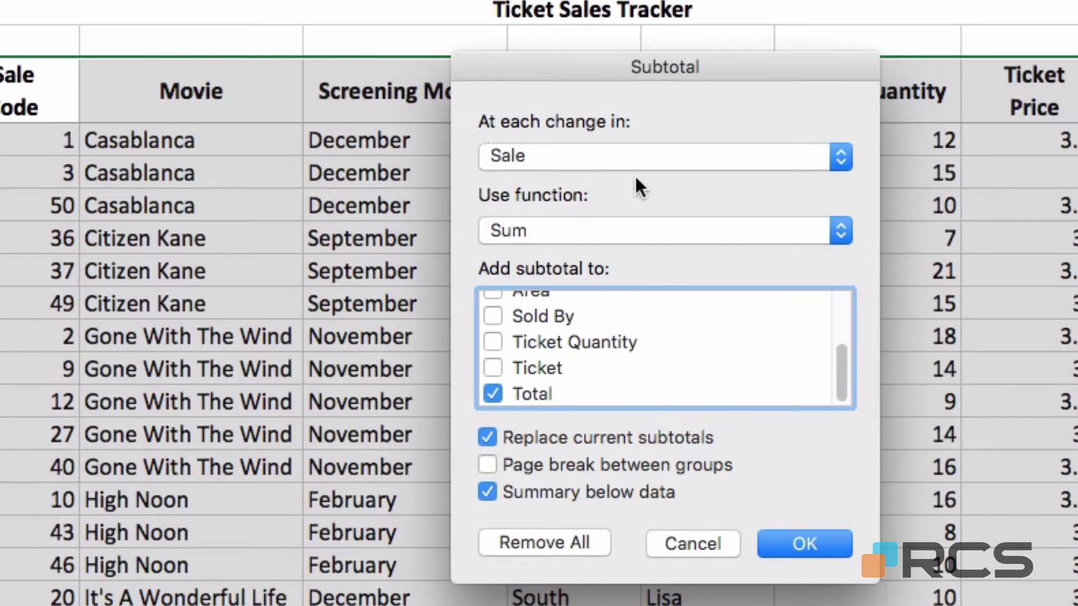
pyautogui.click(836, 158)
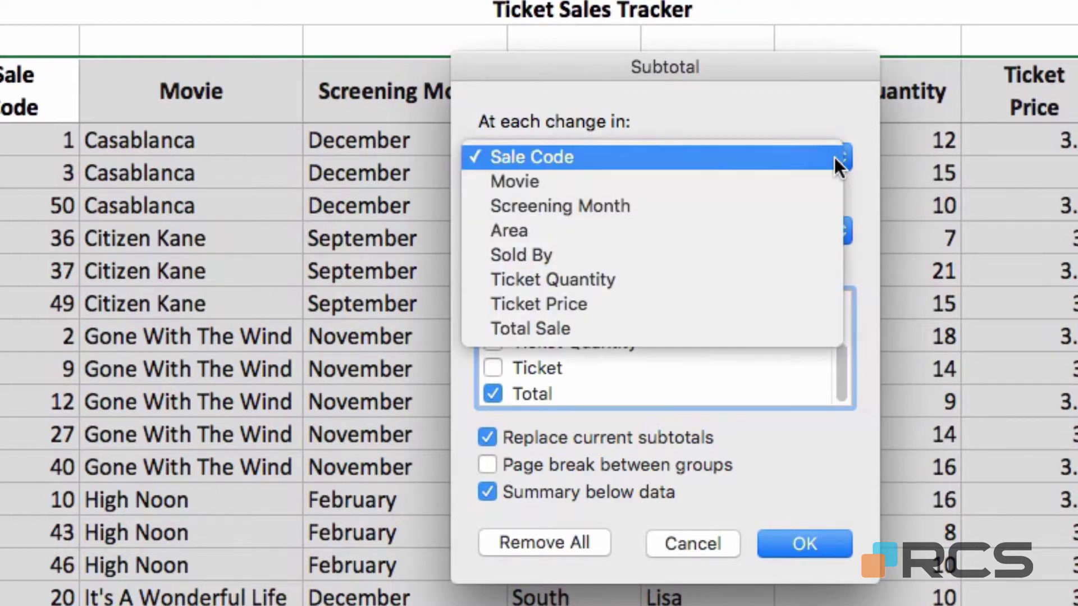
pyautogui.click(564, 180)
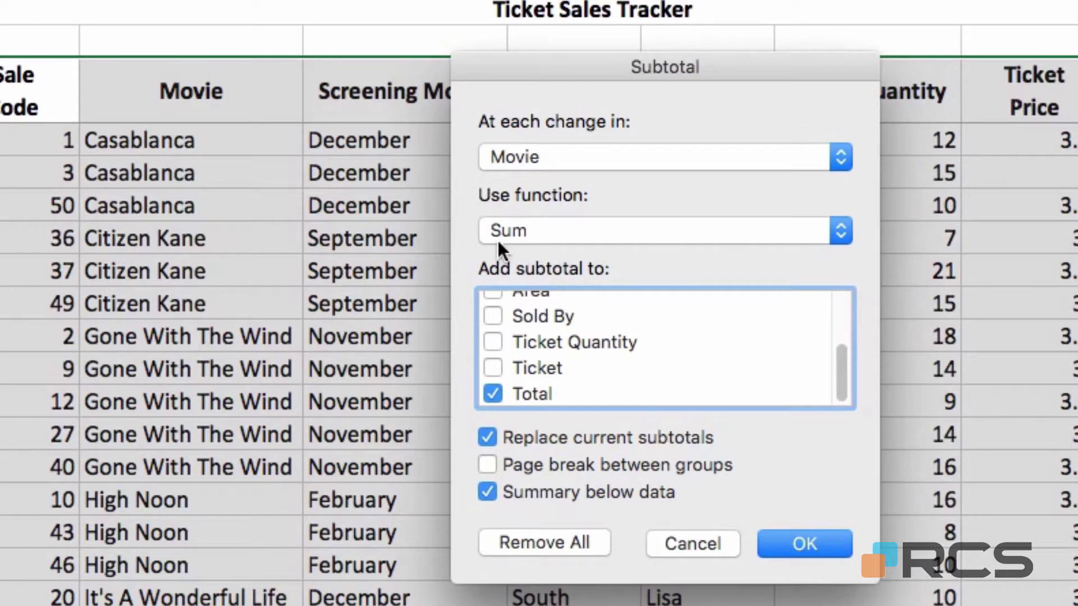
pyautogui.click(838, 235)
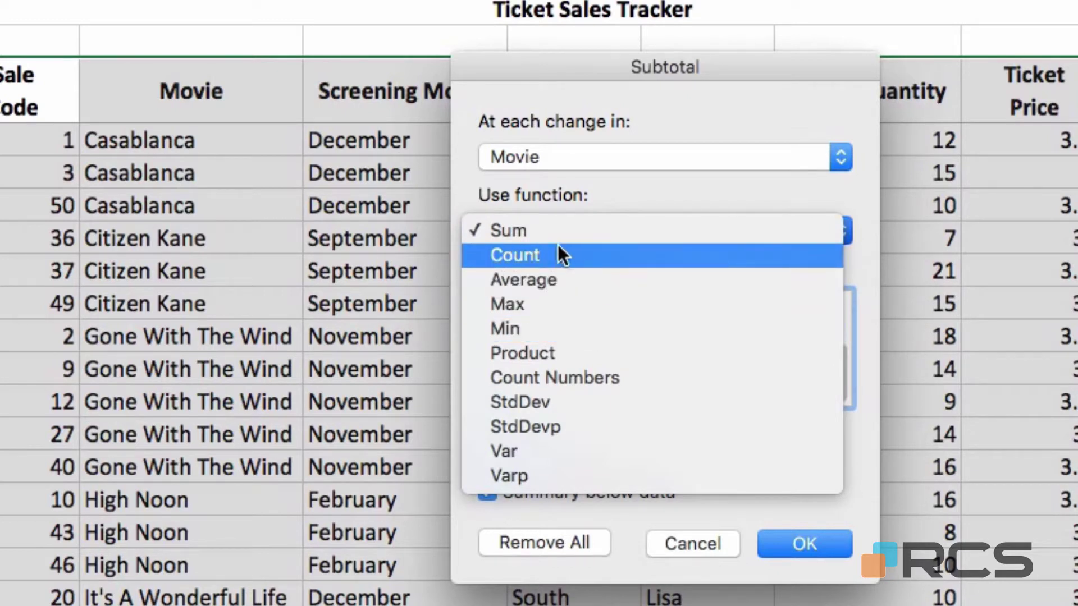
pyautogui.click(534, 231)
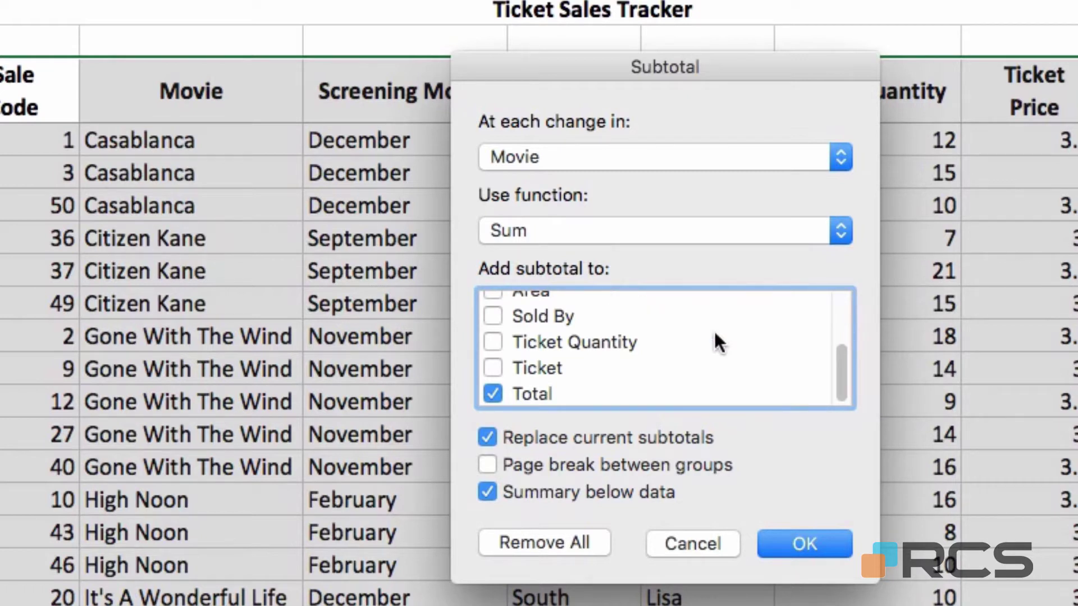
pyautogui.moveTo(841, 365)
pyautogui.mouseDown()
pyautogui.moveTo(847, 309)
pyautogui.moveTo(844, 365)
pyautogui.mouseUp()
pyautogui.click(808, 543)
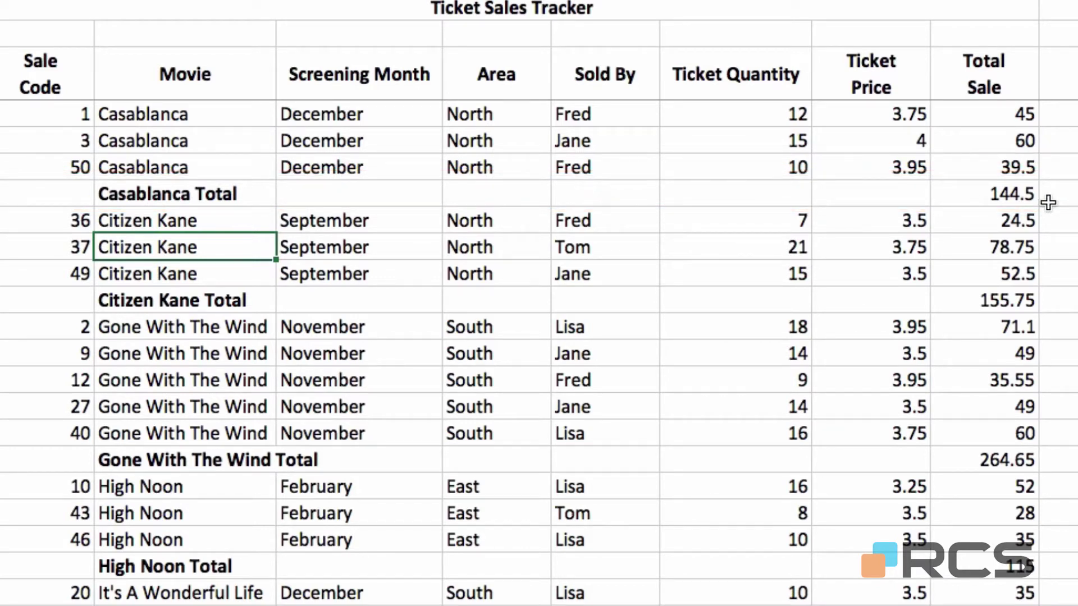
# Review the movie subtotals down to the grand total, and view the list at outline levels 1, 2 and 3.
pyautogui.scroll(-3, 1049, 202)
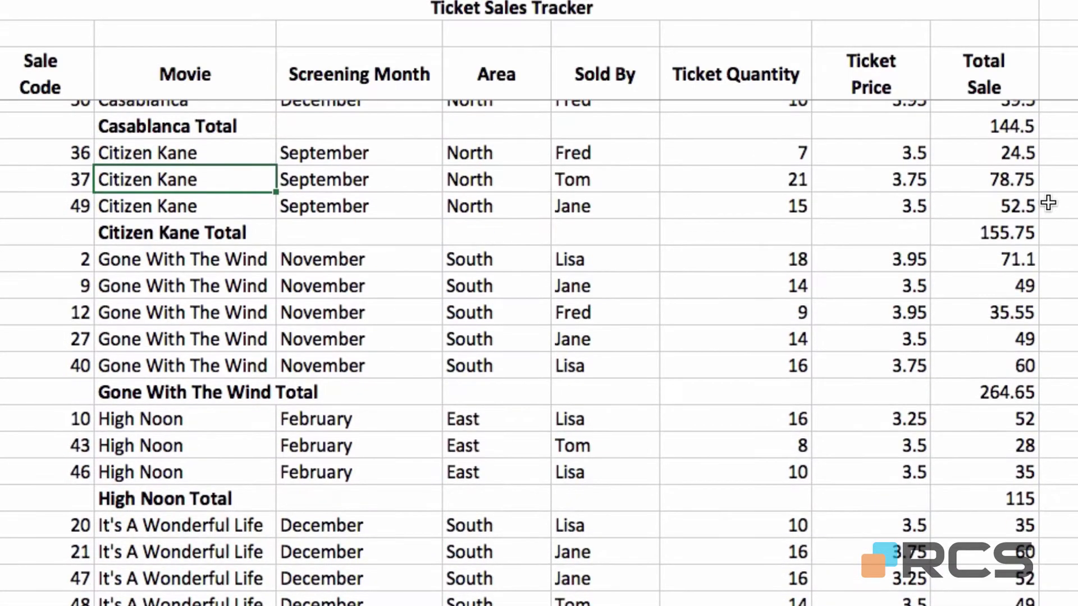
pyautogui.scroll(-15, 1048, 202)
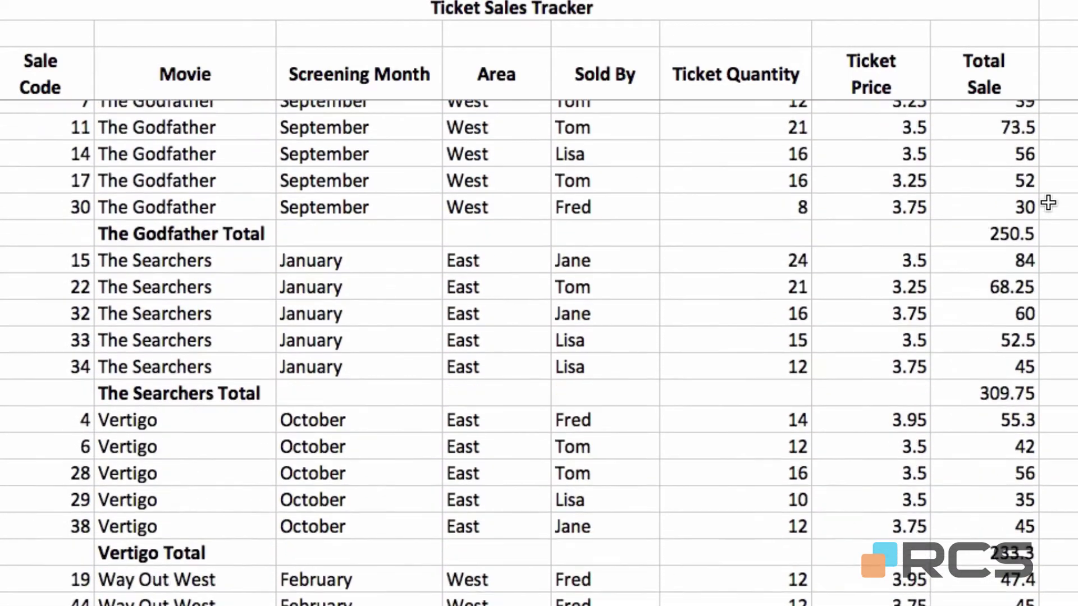
pyautogui.scroll(-5, 1048, 202)
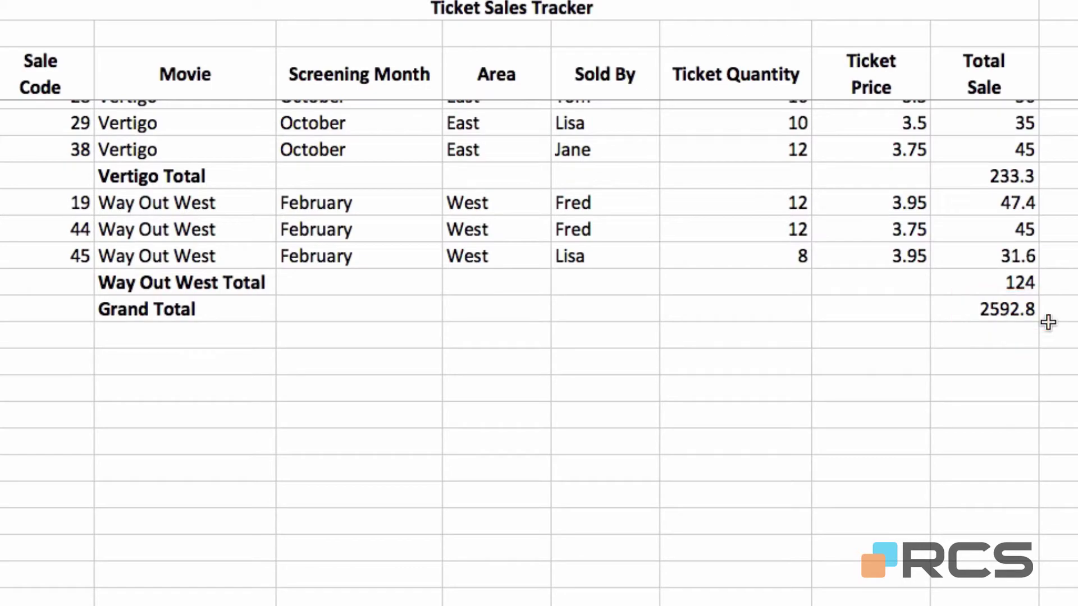
pyautogui.scroll(15, 1048, 322)
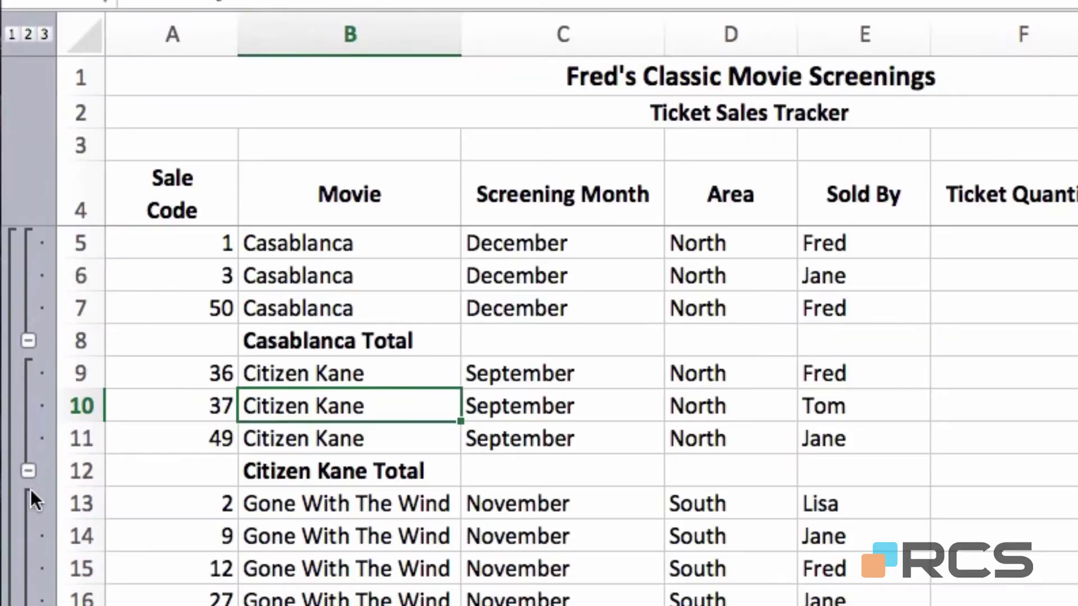
pyautogui.click(13, 36)
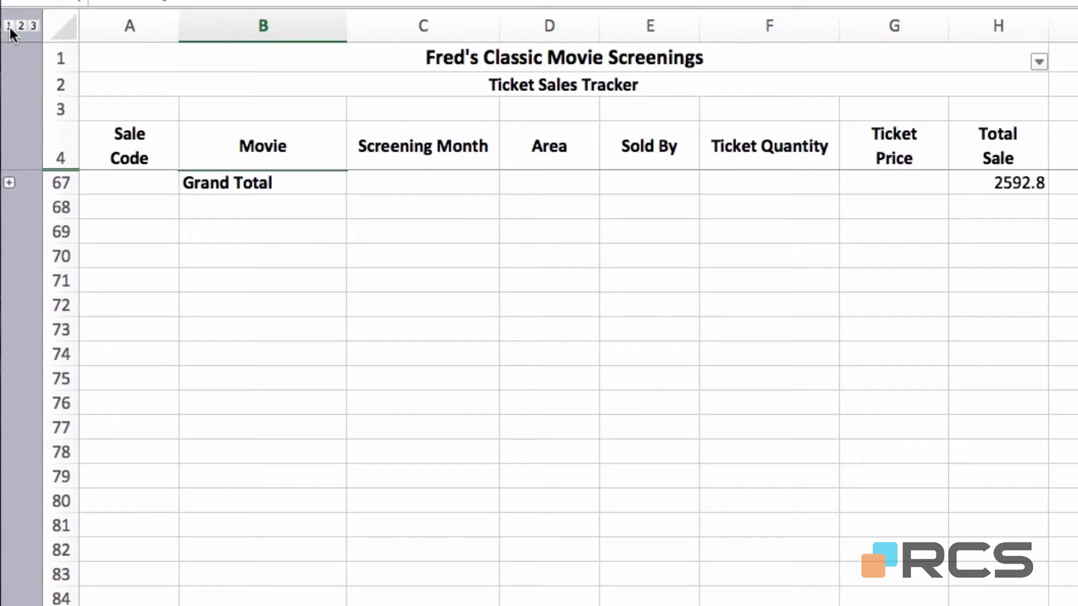
pyautogui.click(20, 25)
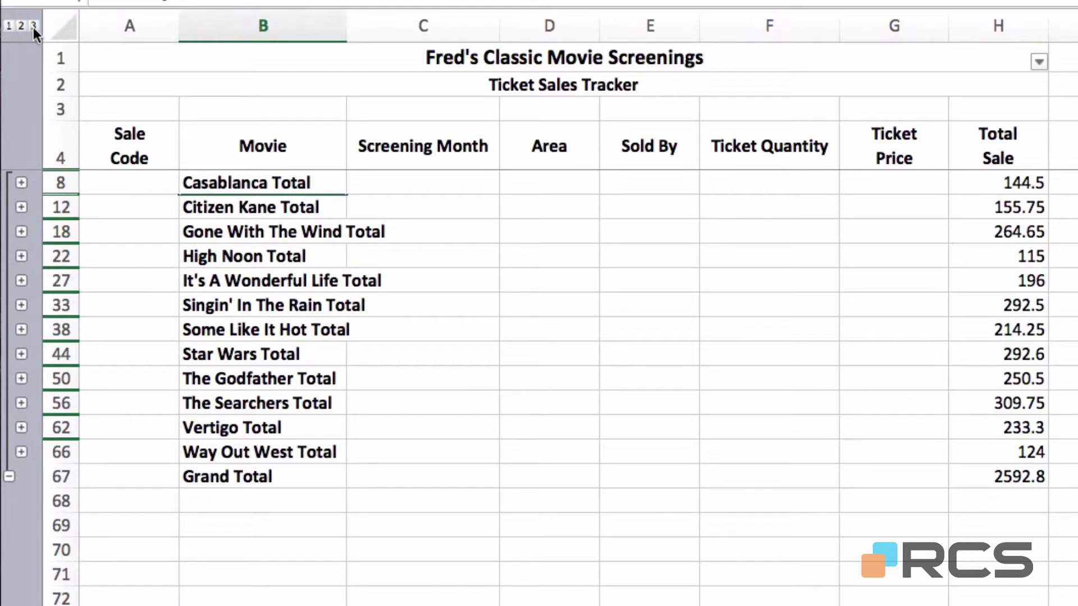
pyautogui.click(33, 27)
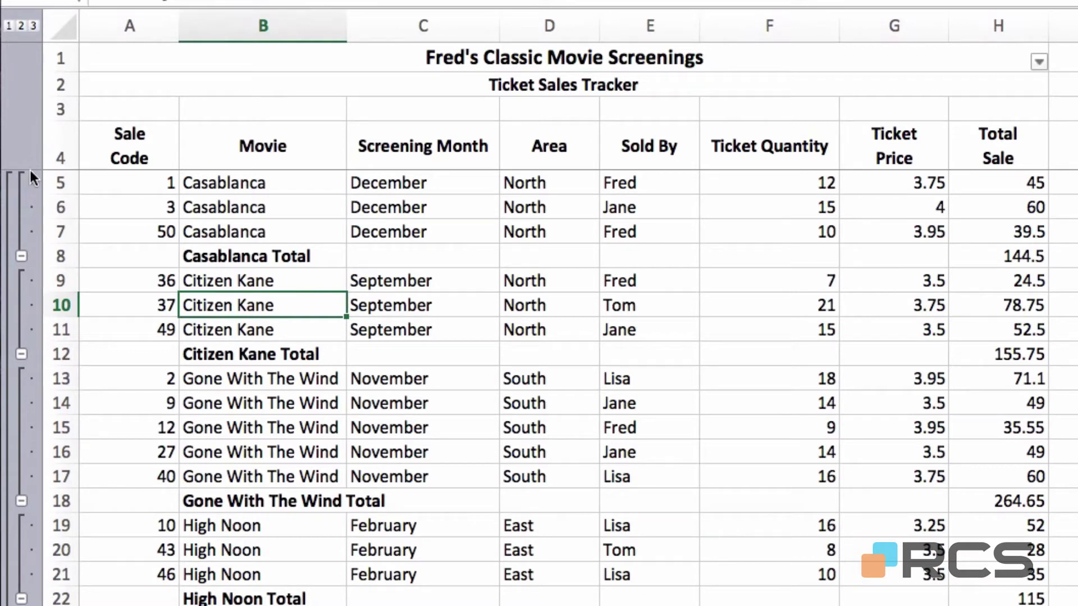
# Collapse the list to movie totals, briefly show the High Noon and Gone With The Wind sales, and leave Star Wars expanded.
pyautogui.click(21, 26)
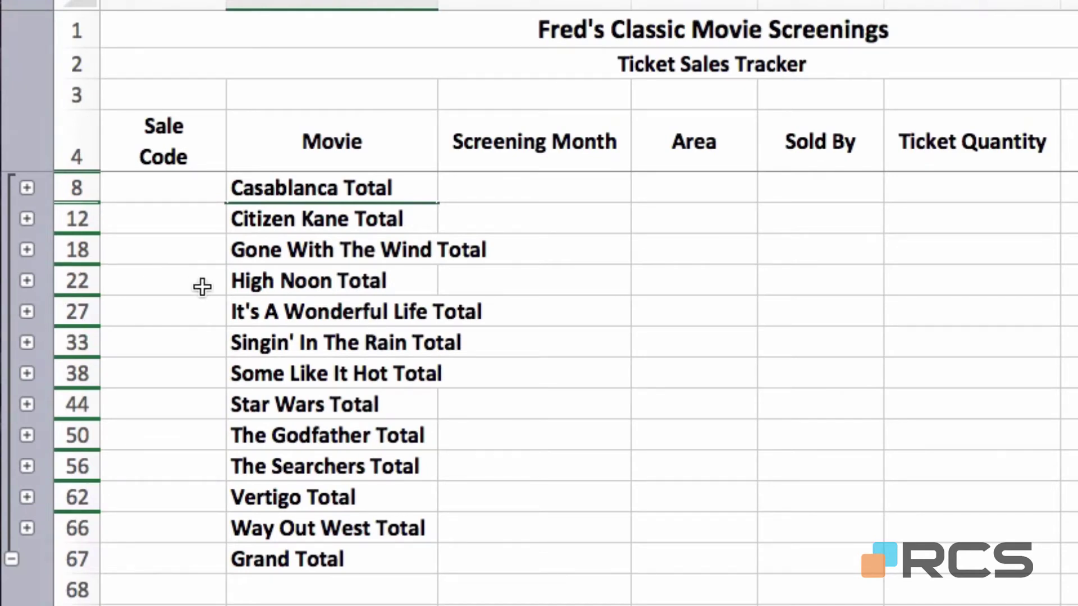
pyautogui.click(27, 280)
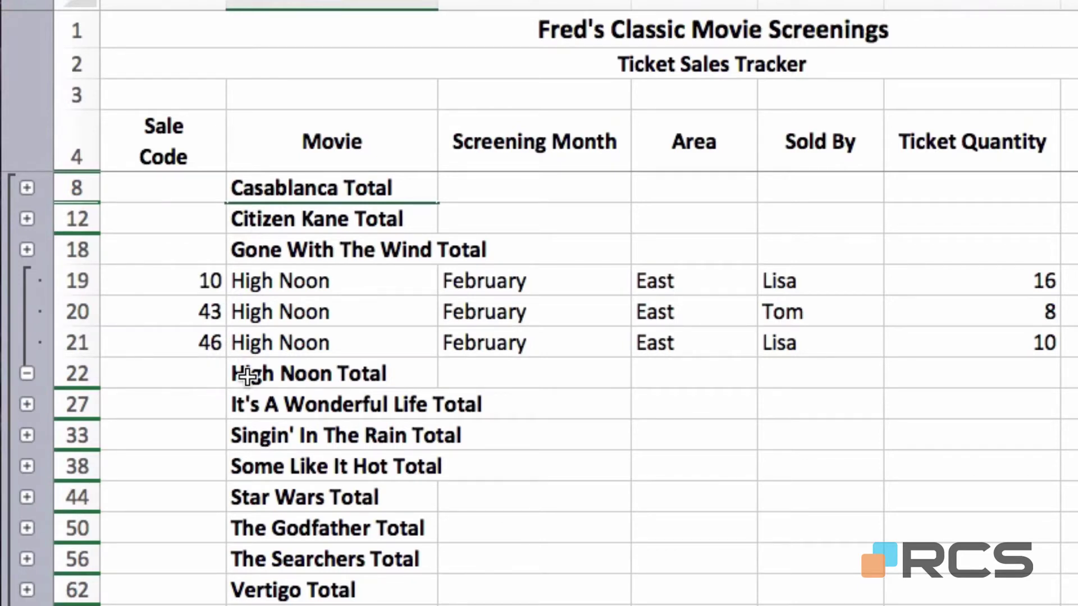
pyautogui.click(27, 374)
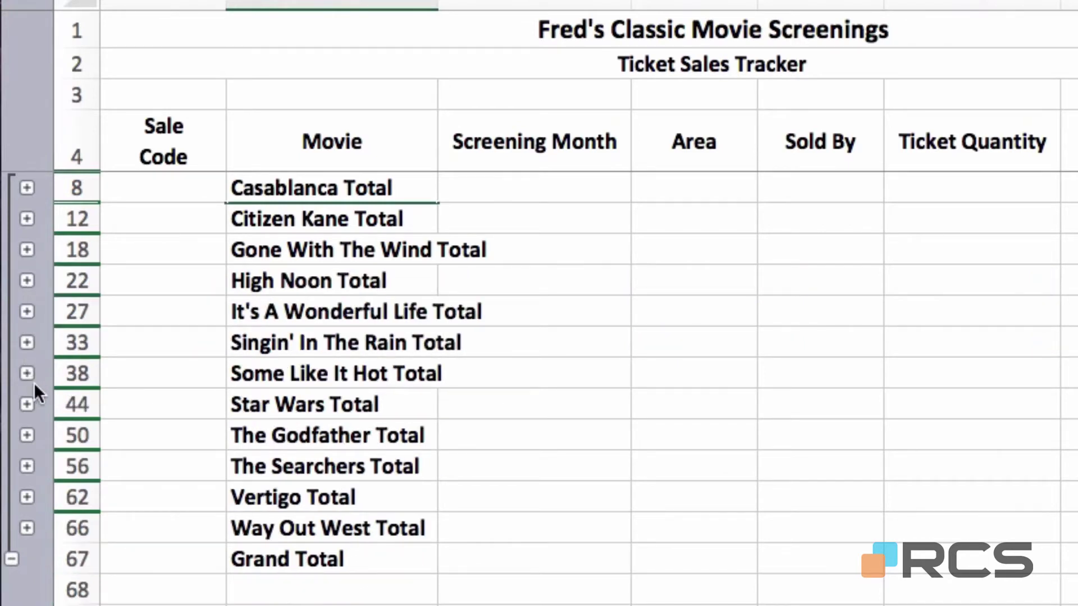
pyautogui.click(27, 404)
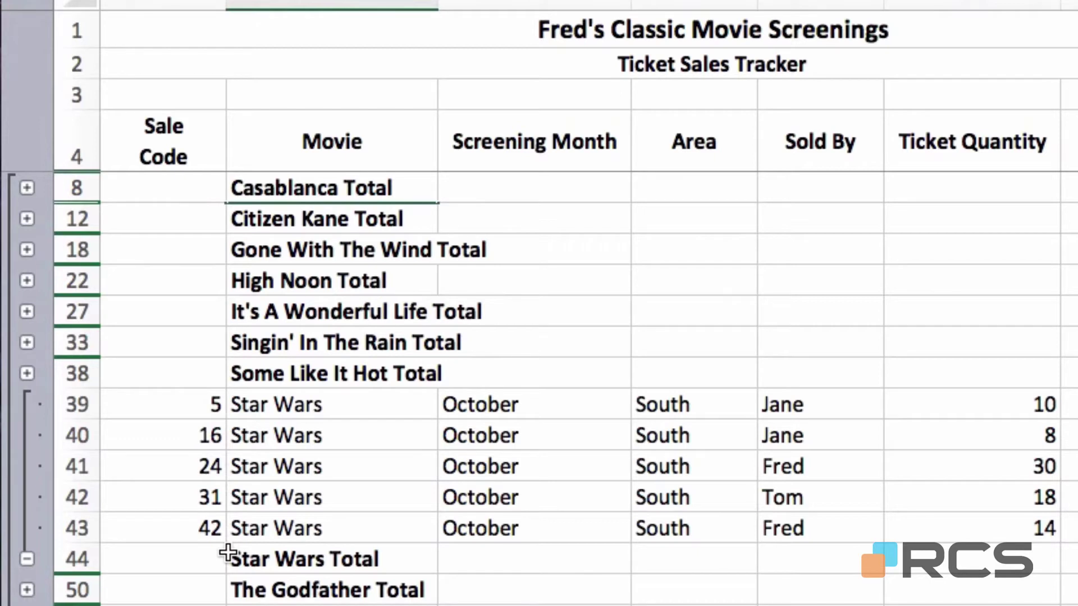
pyautogui.click(27, 250)
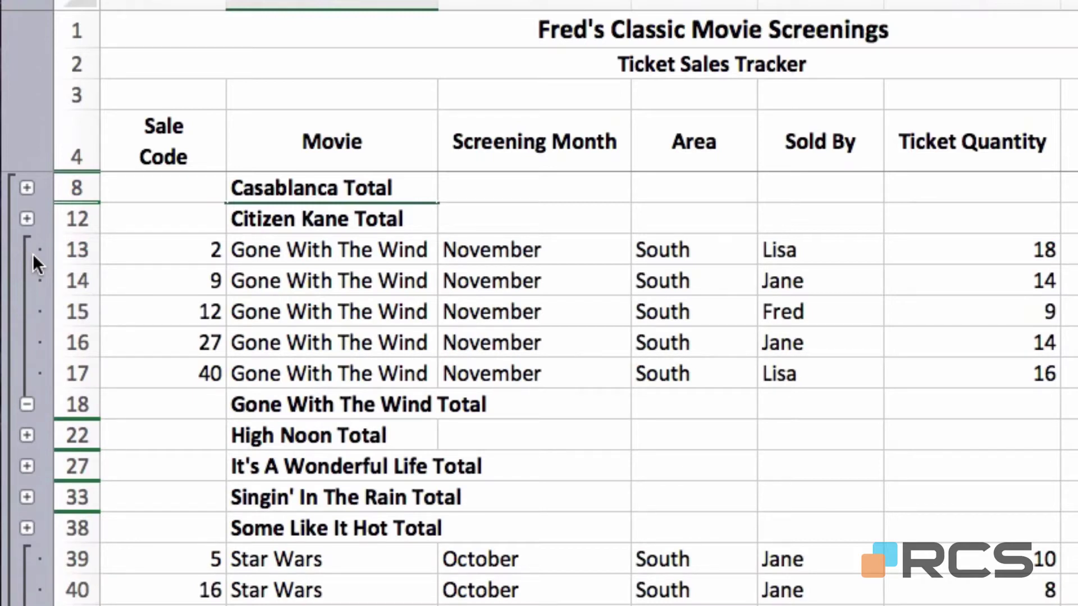
pyautogui.click(28, 403)
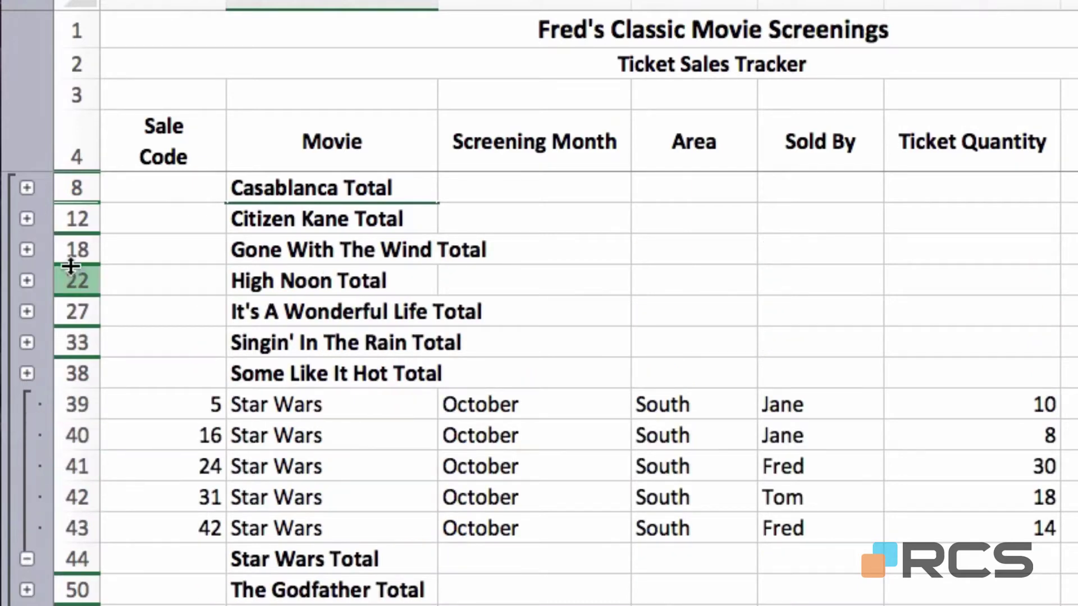
# Expand the Citizen Kane, High Noon and It's A Wonderful Life groups to show their individual sales.
pyautogui.click(29, 217)
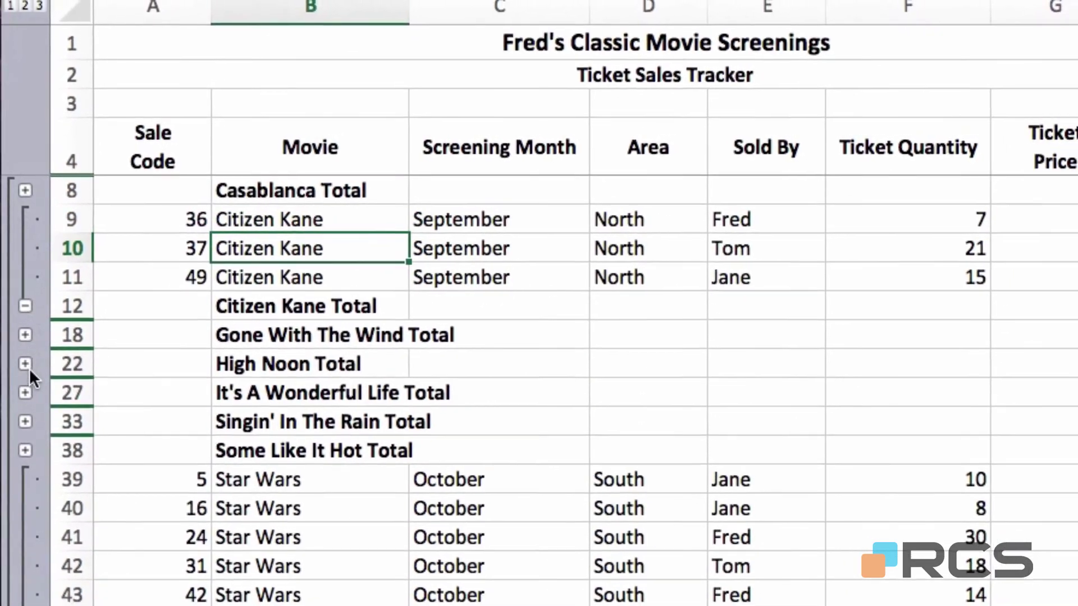
pyautogui.click(27, 281)
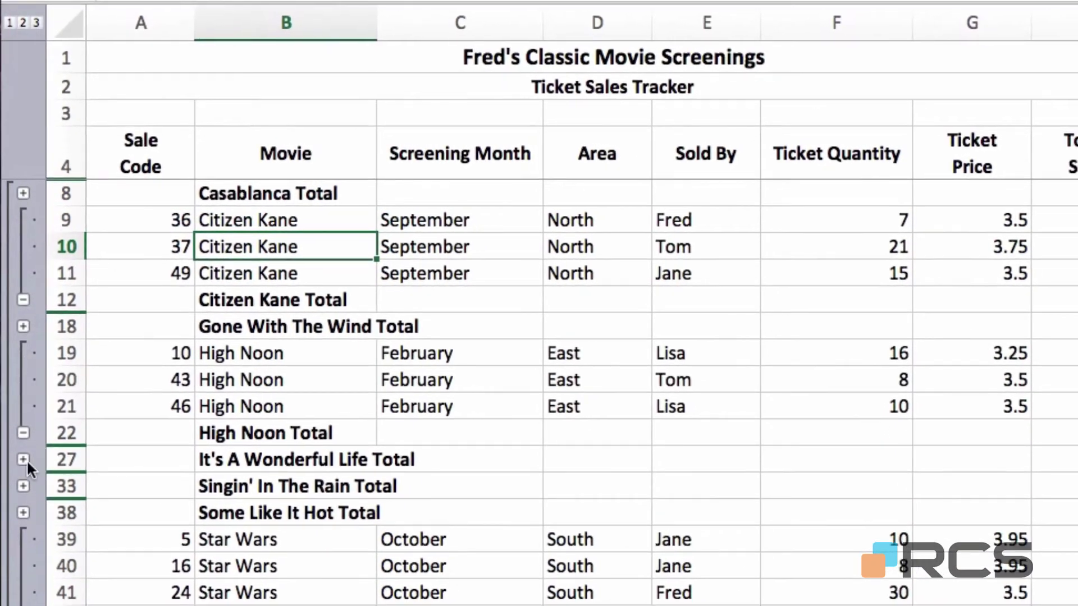
pyautogui.click(25, 459)
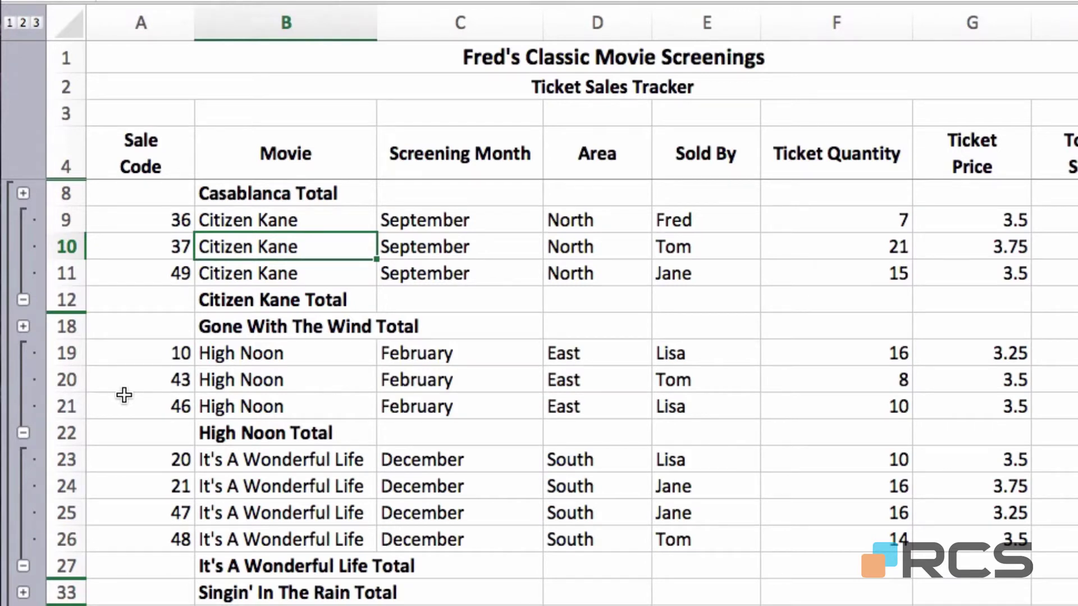
# Collapse the whole list to outline level 2 and inspect the formula behind the Gone With The Wind total.
pyautogui.click(23, 23)
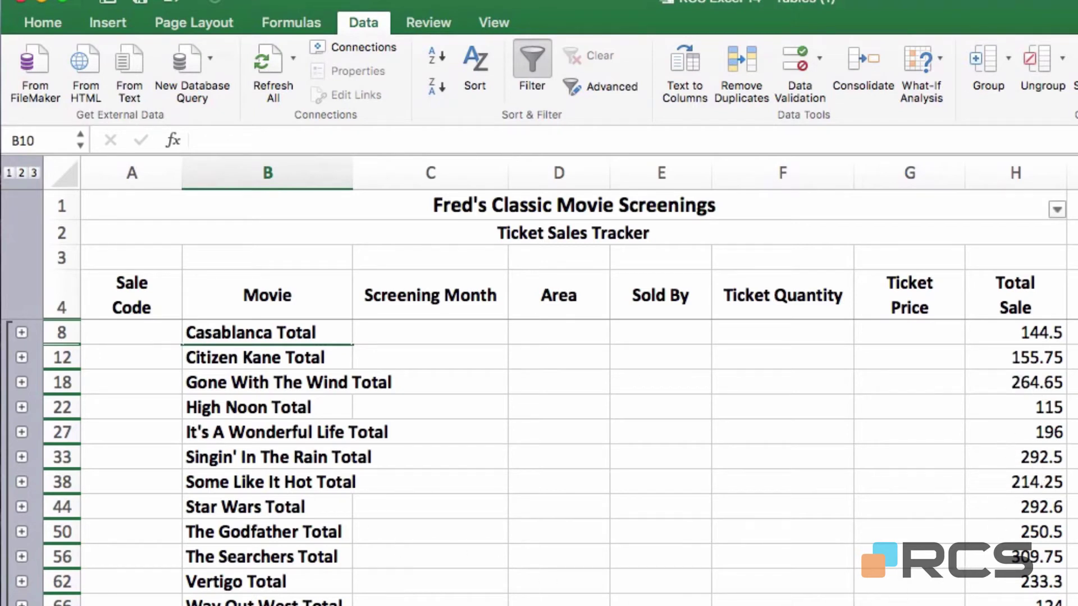
pyautogui.click(1033, 385)
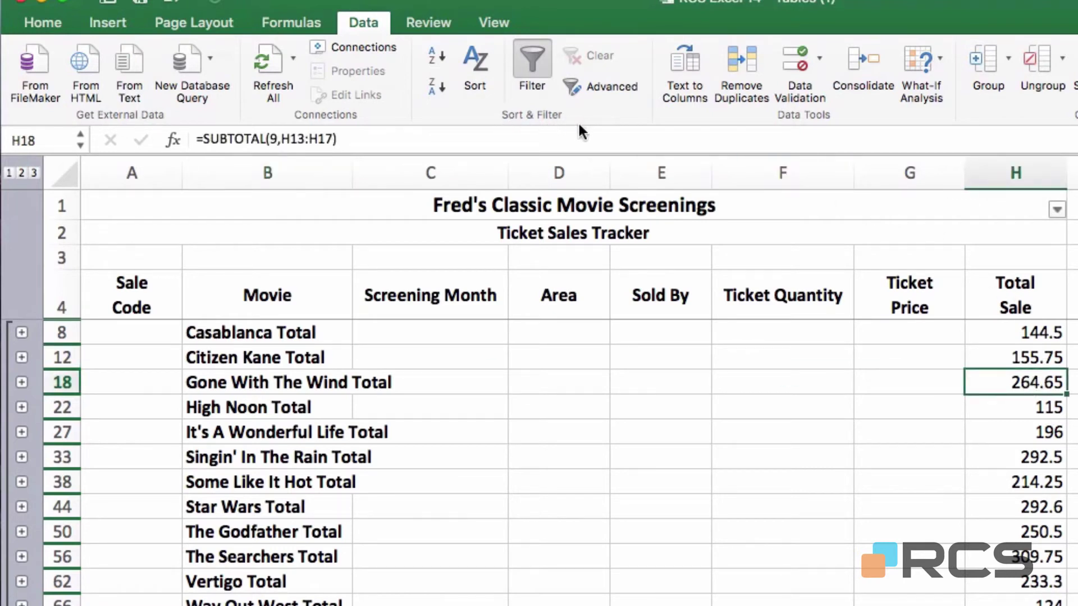
# Sort the movie totals by Total Sale from largest to smallest, and remove all subtotals from the list.
pyautogui.click(437, 89)
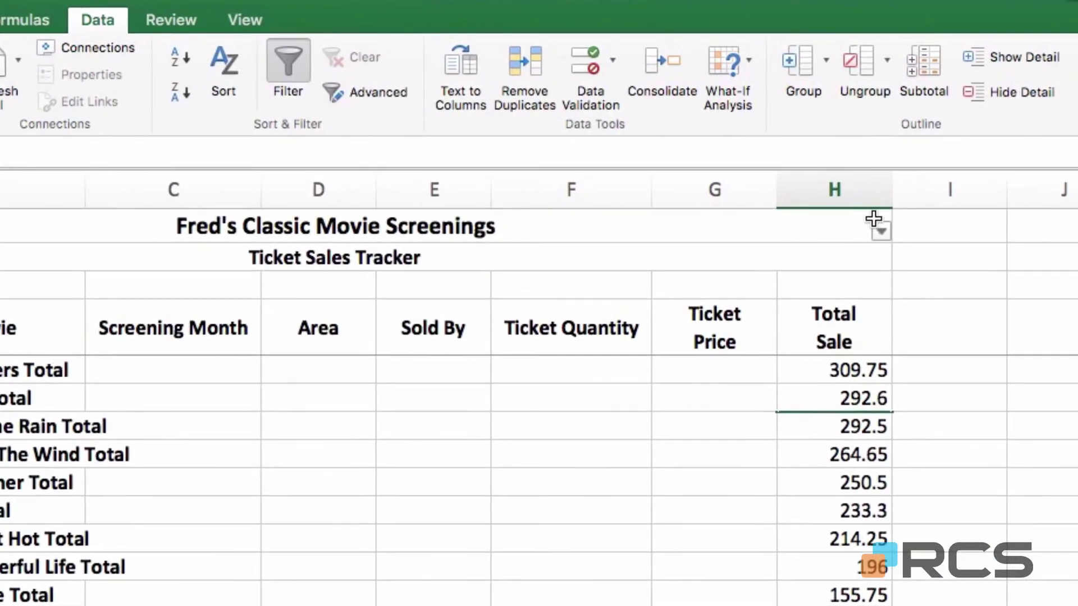
pyautogui.click(925, 65)
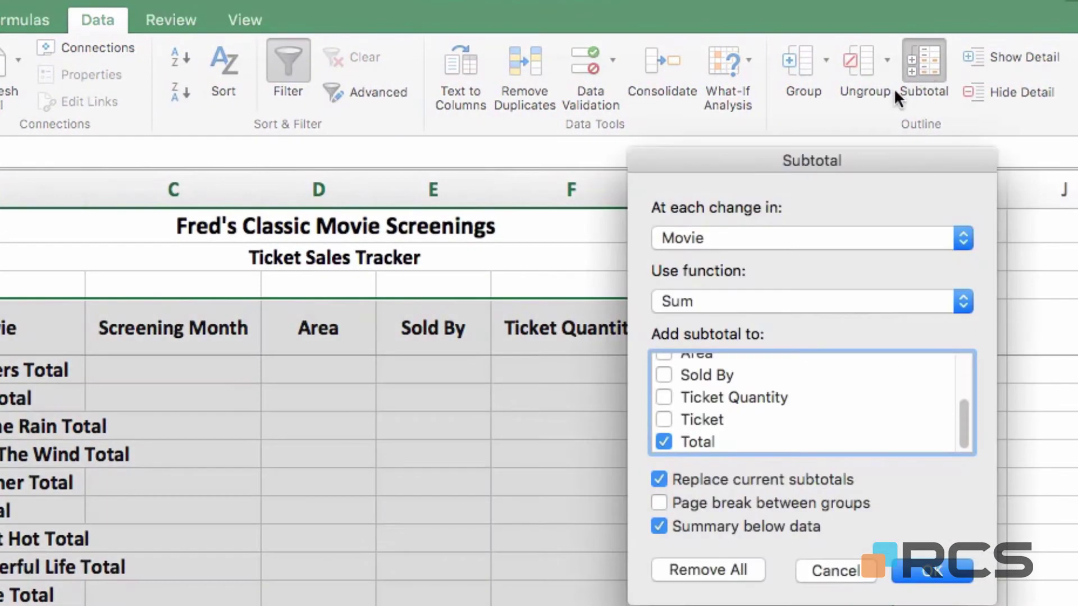
pyautogui.moveTo(830, 151); pyautogui.dragTo(760, 174)
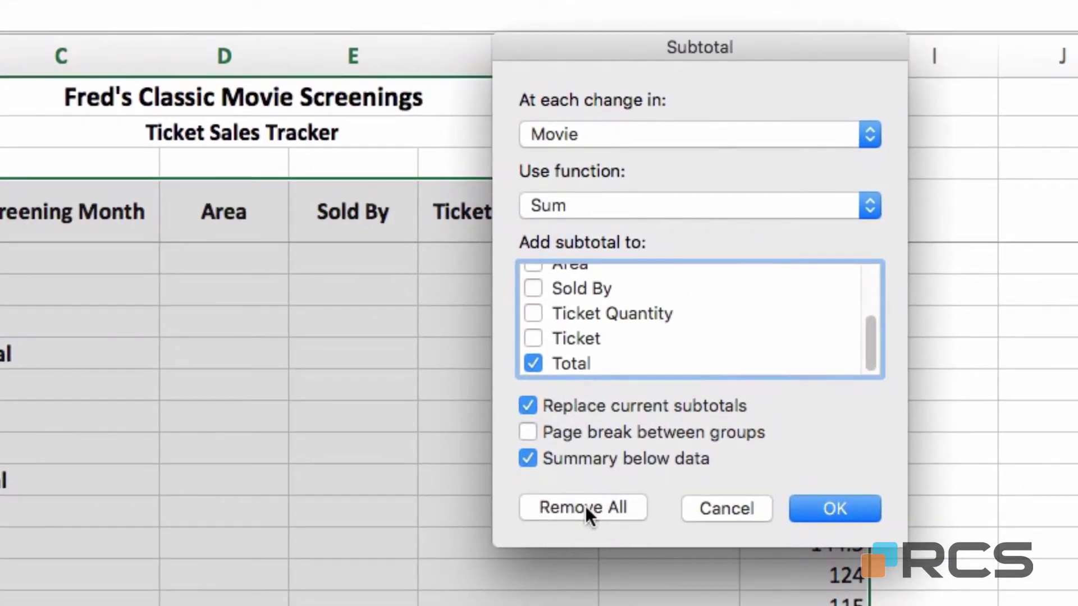
pyautogui.click(585, 507)
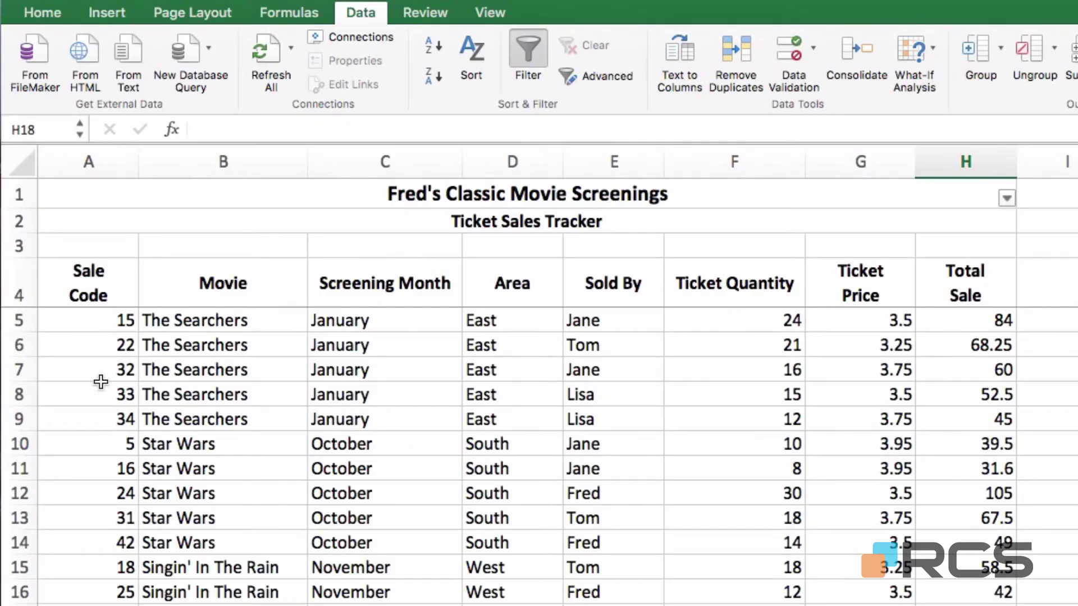
# Sort the ticket list by Sale Code in ascending order, and re-sort it by Sold By from A to Z.
pyautogui.click(100, 383)
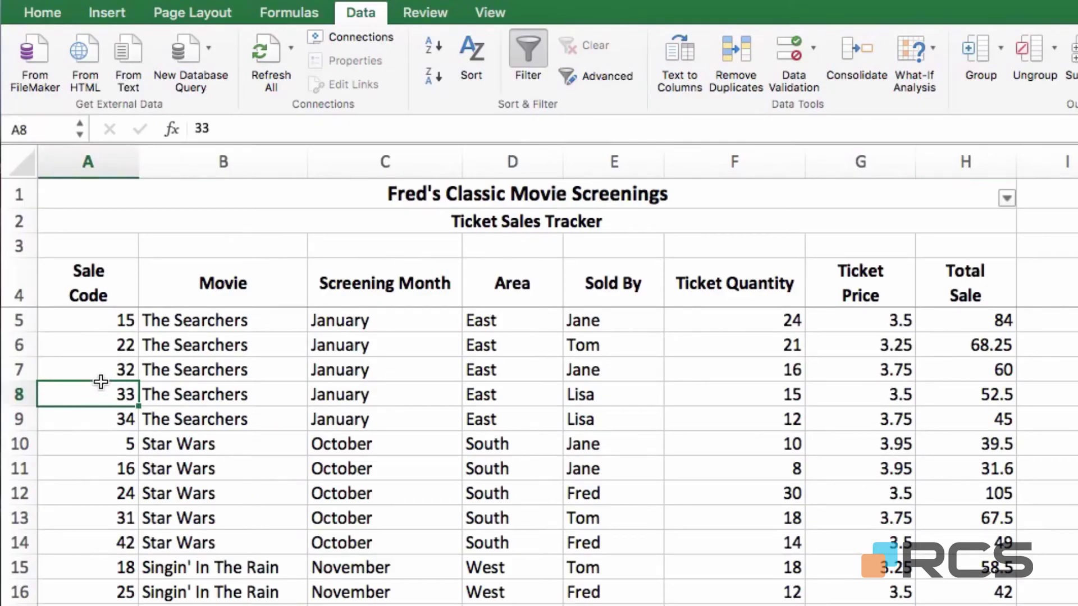
pyautogui.click(434, 44)
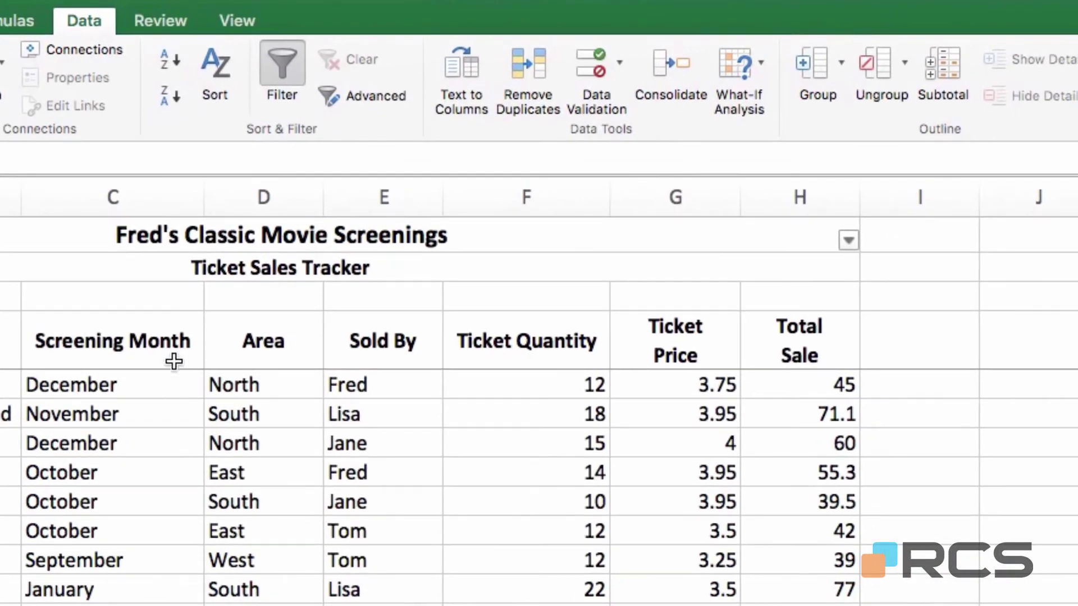
pyautogui.click(375, 413)
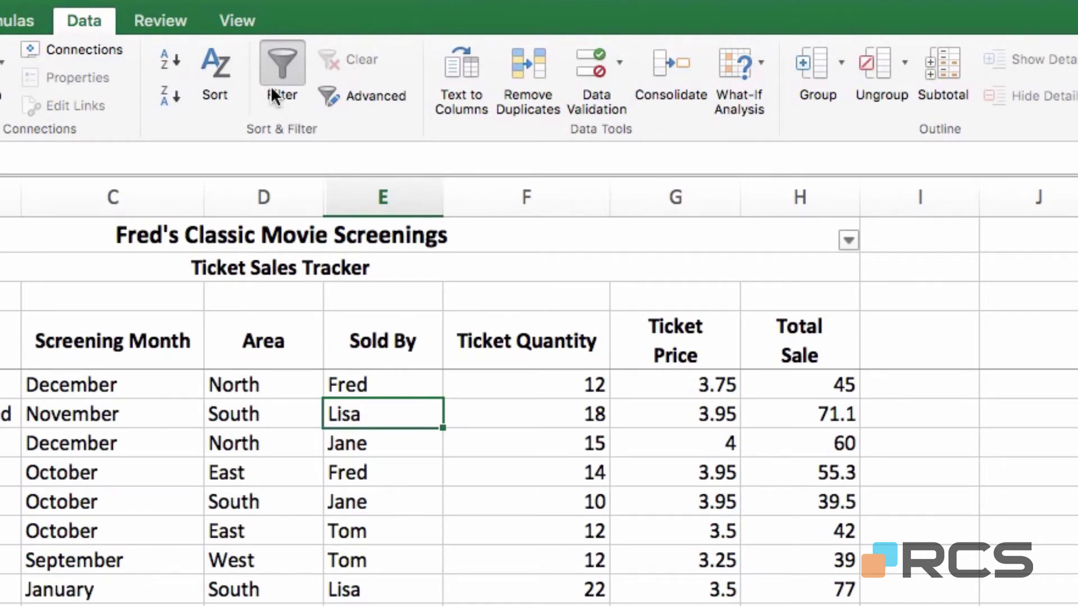
pyautogui.click(161, 56)
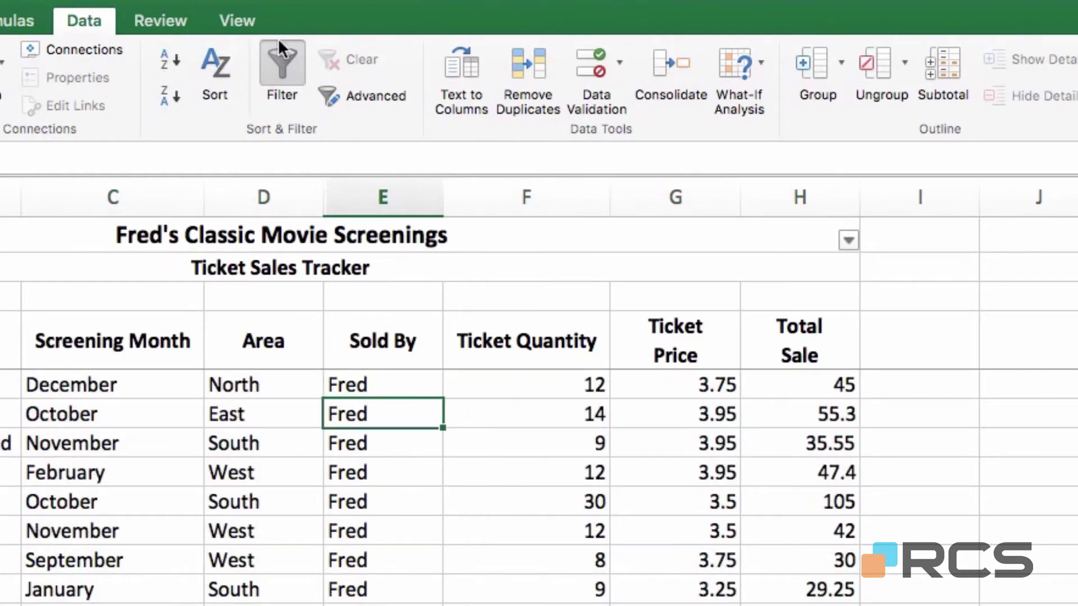
# Add Sum subtotals for Ticket Quantity only at each change in Sold By, with the summary below the data.
pyautogui.click(957, 79)
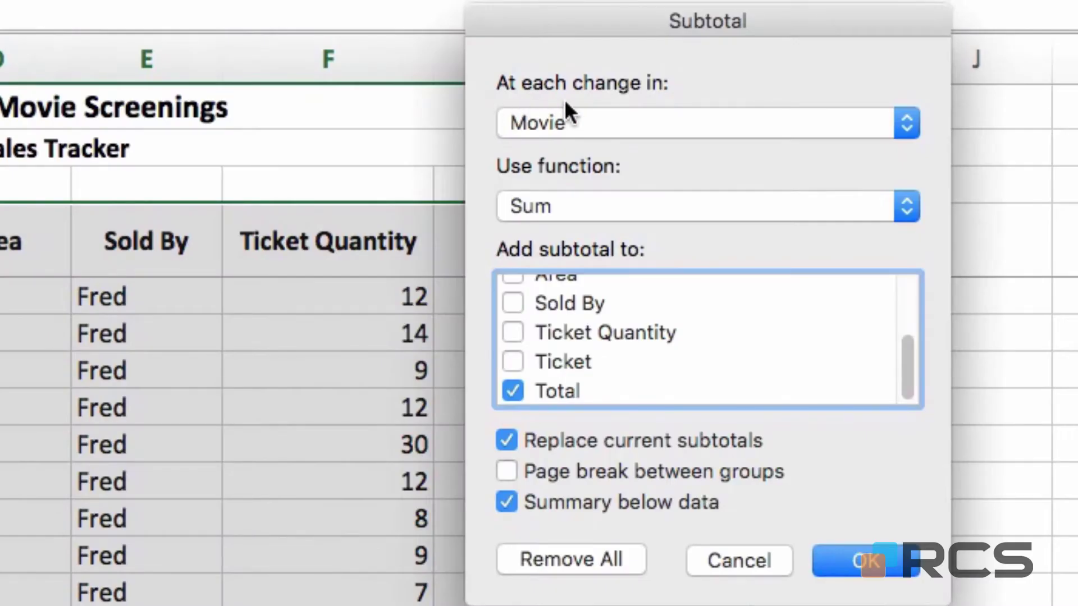
pyautogui.click(629, 121)
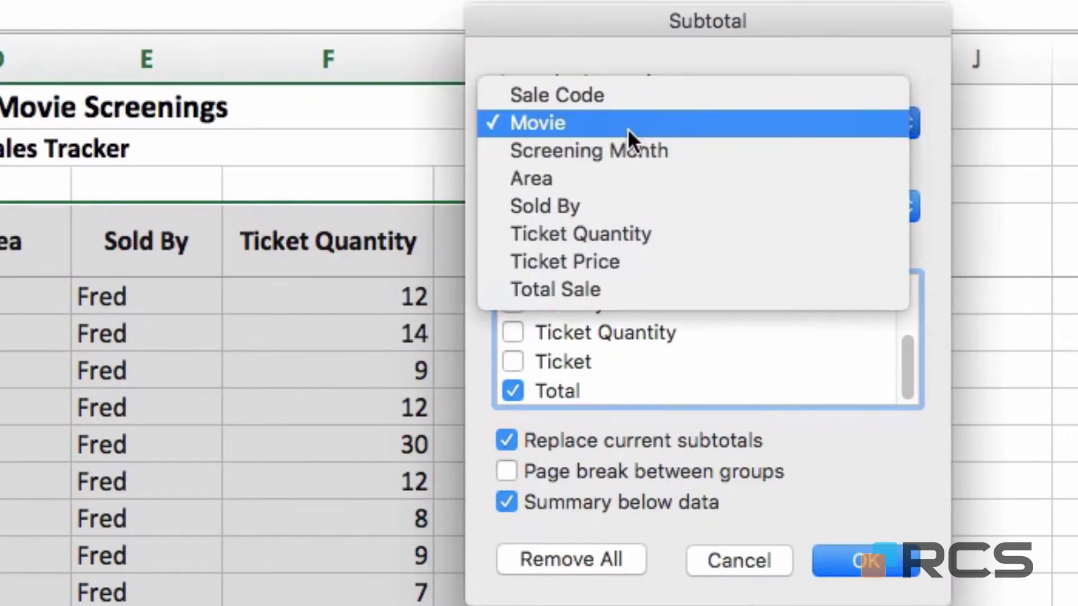
pyautogui.click(579, 205)
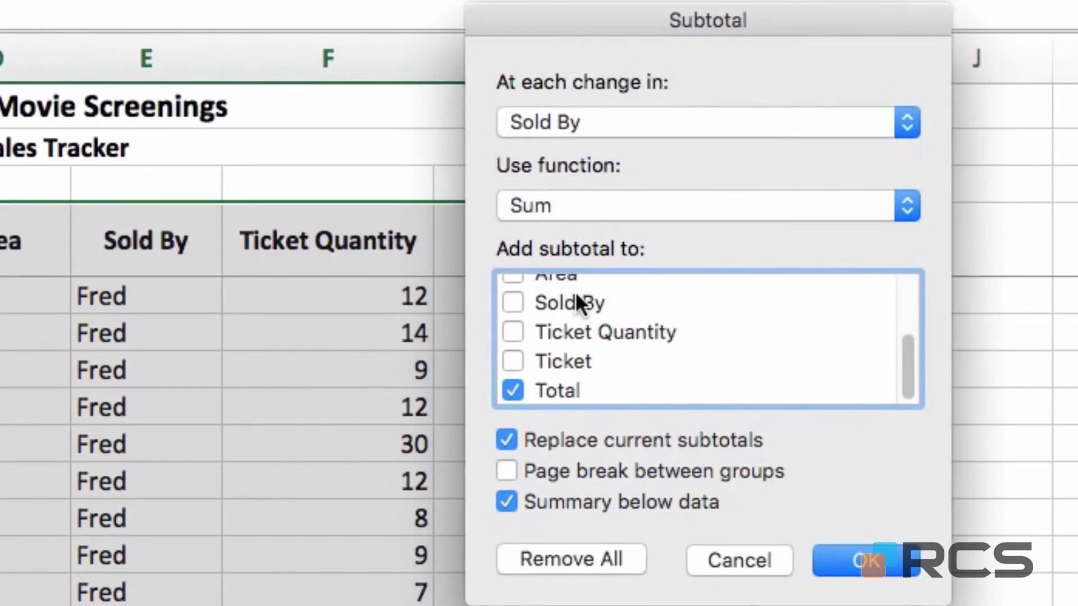
pyautogui.click(515, 390)
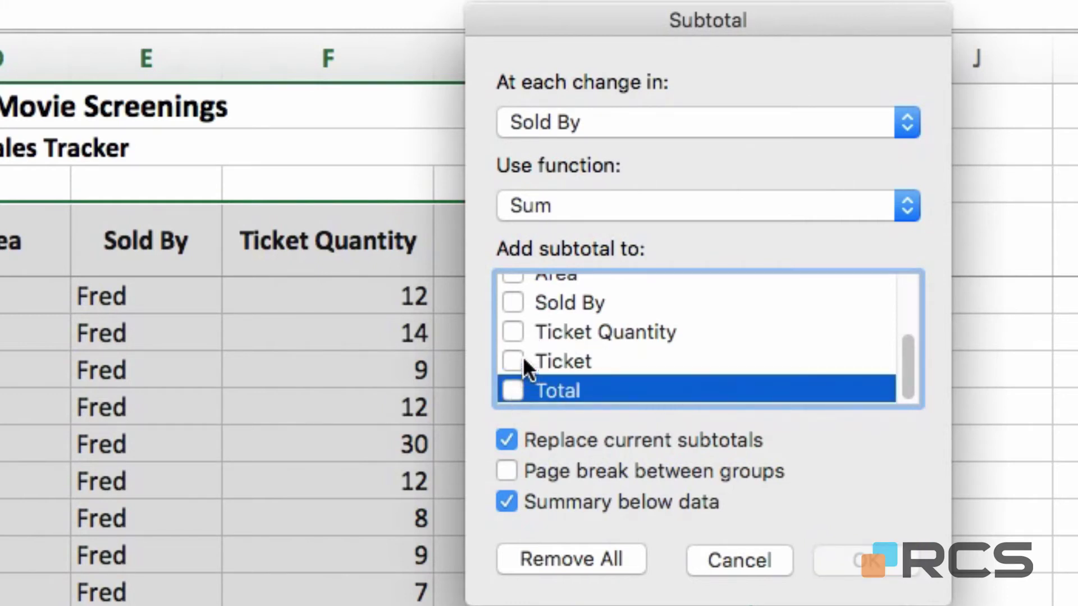
pyautogui.click(526, 339)
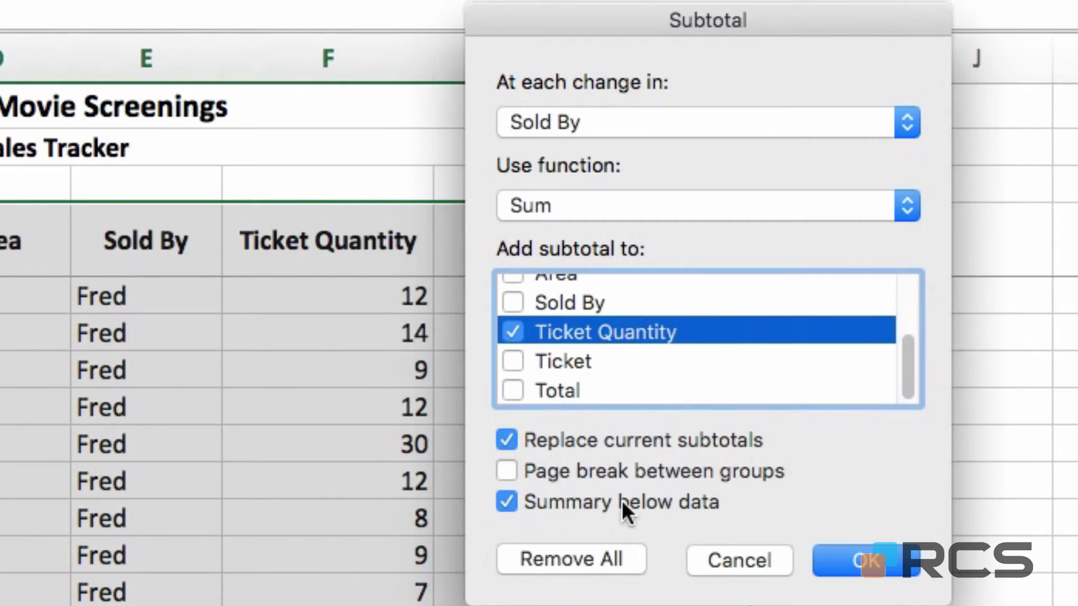
pyautogui.click(855, 561)
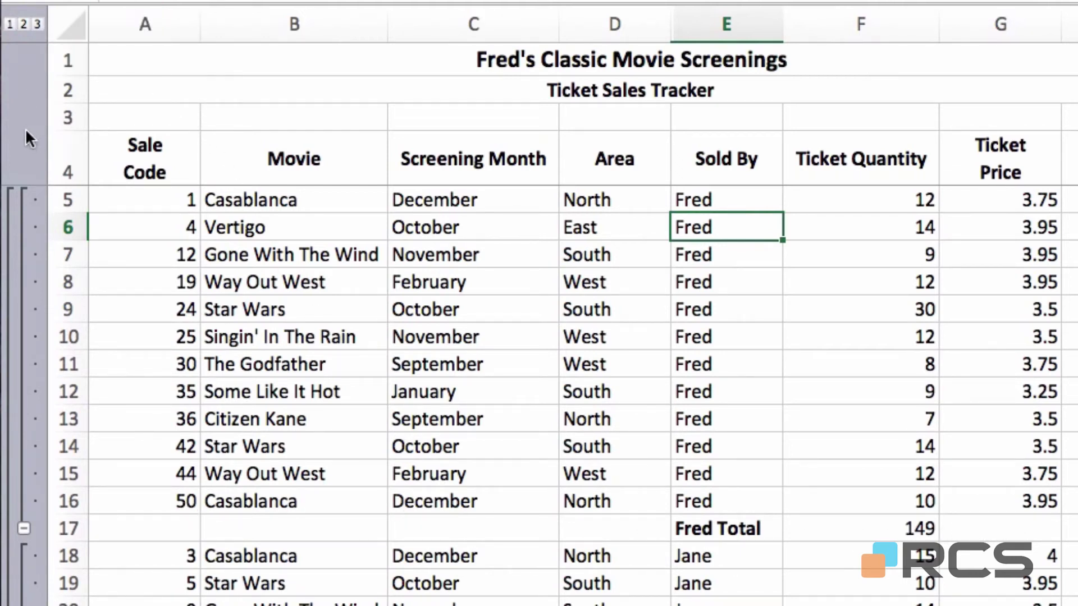
# Collapse the list to outline level 2 and sort the seller totals by Ticket Quantity from largest to smallest.
pyautogui.click(24, 24)
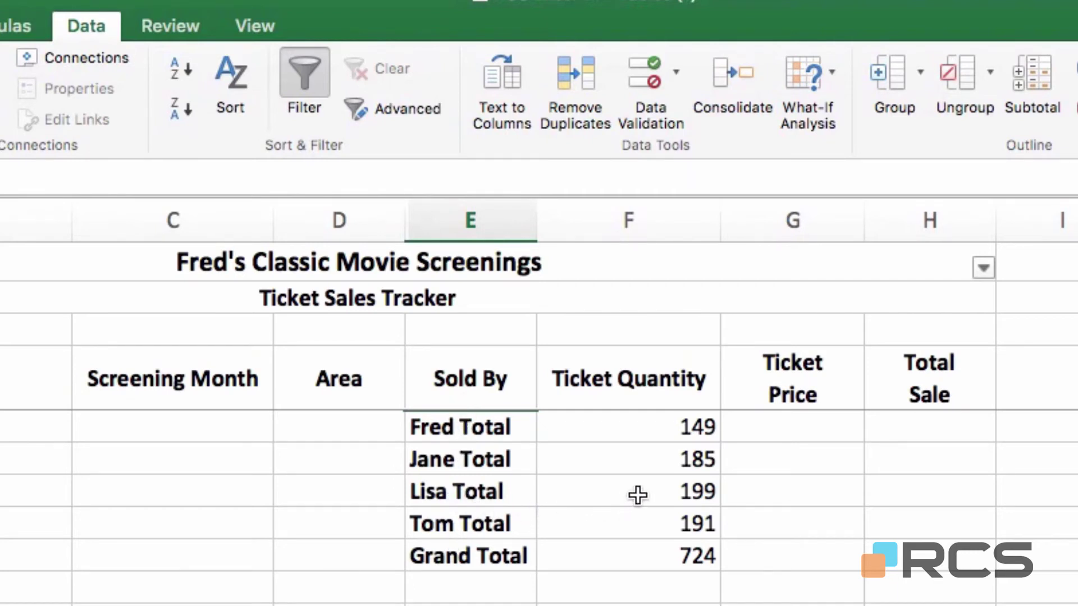
pyautogui.click(670, 470)
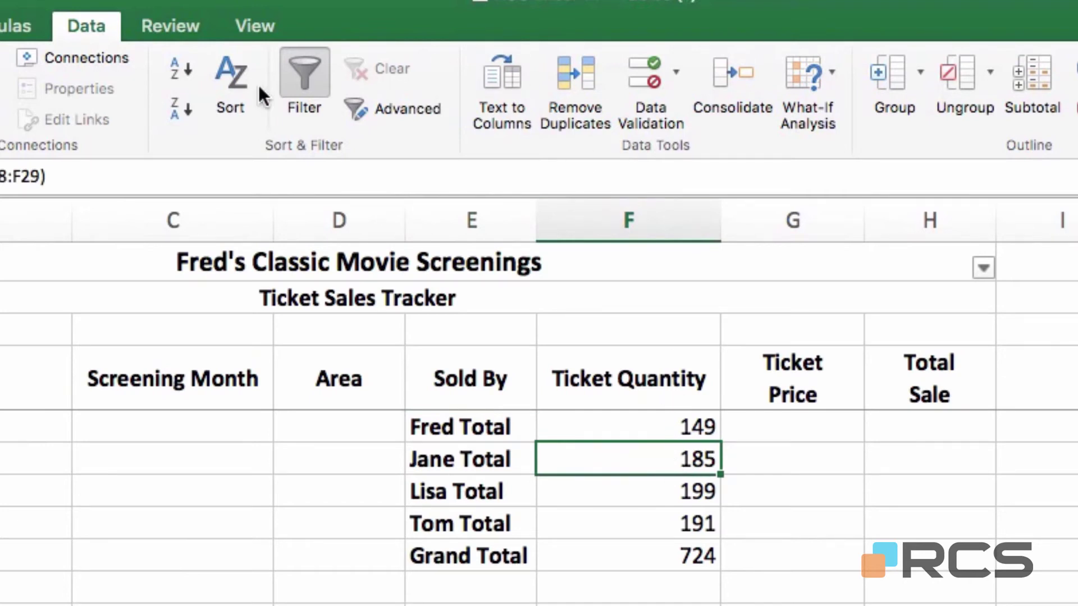
pyautogui.click(178, 112)
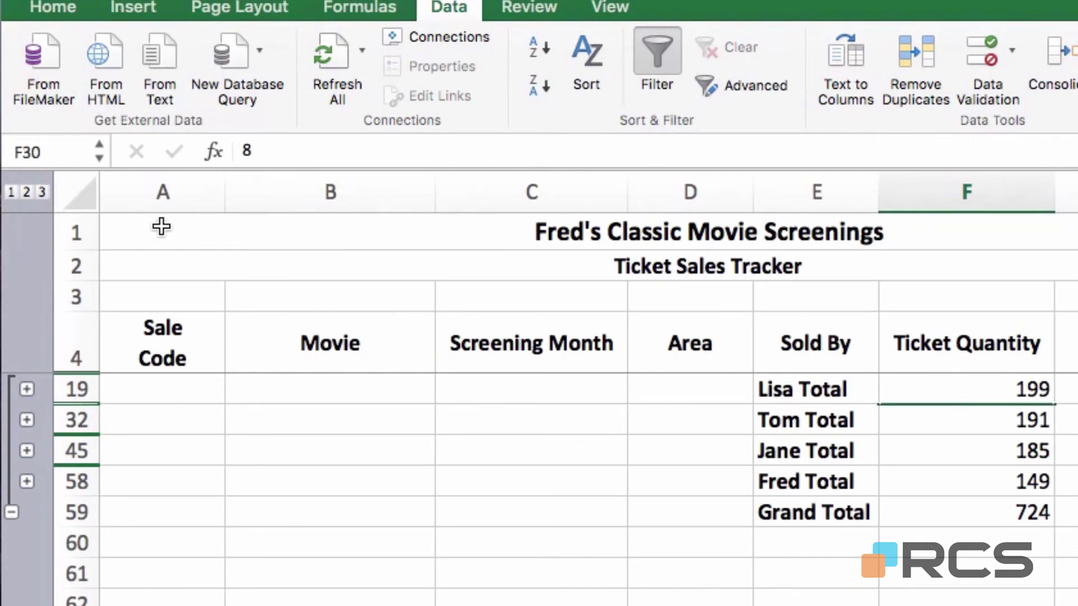
# Show all list rows and add Sum subtotals for Total Sale at each change in Sold By, without replacing the current subtotals.
pyautogui.click(41, 191)
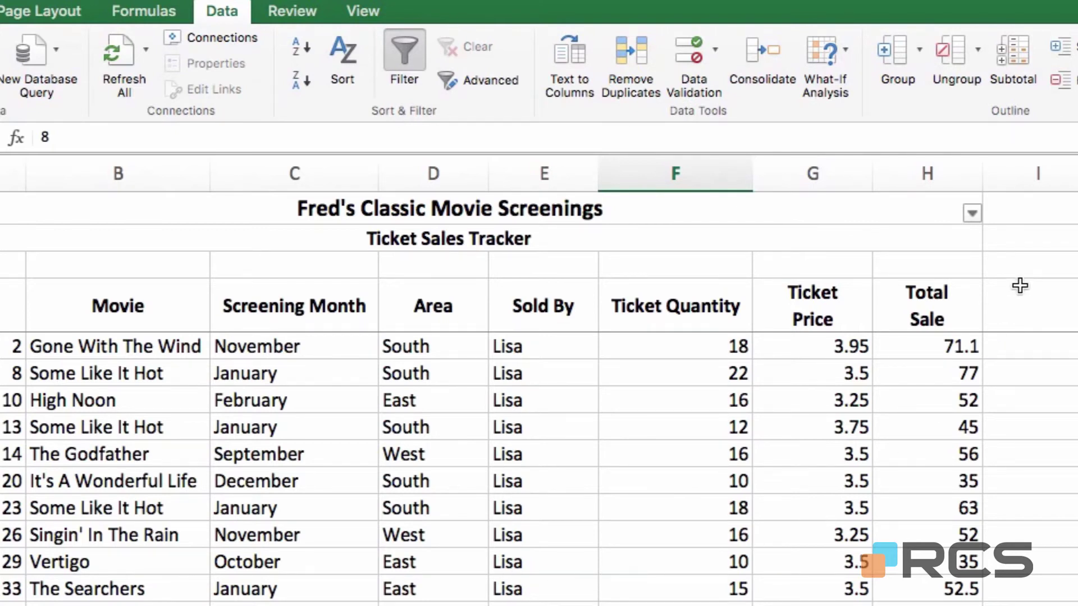
pyautogui.click(1022, 60)
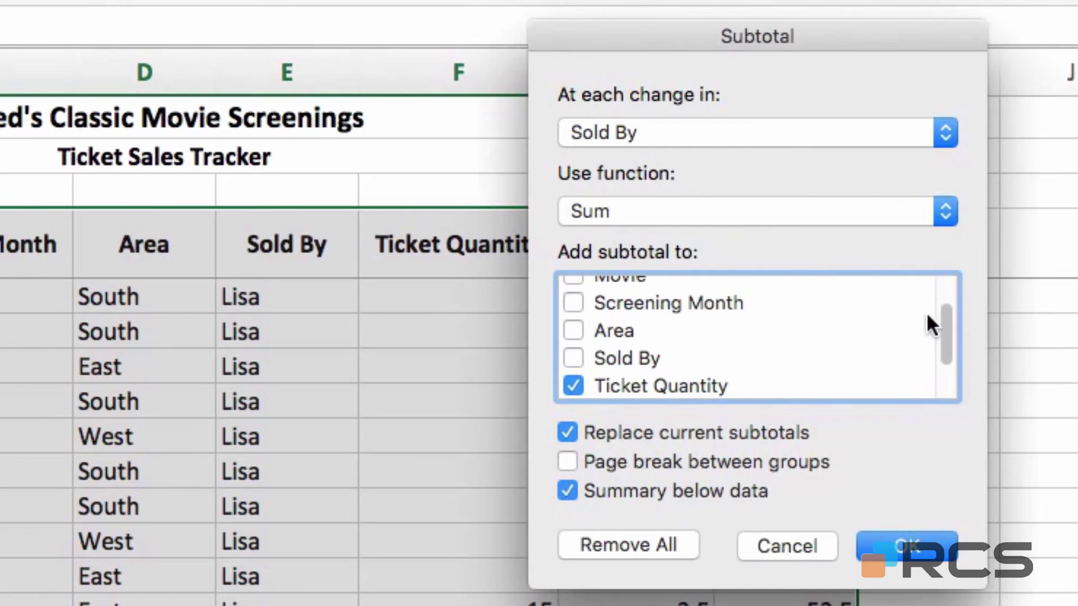
pyautogui.moveTo(946, 322); pyautogui.dragTo(958, 365)
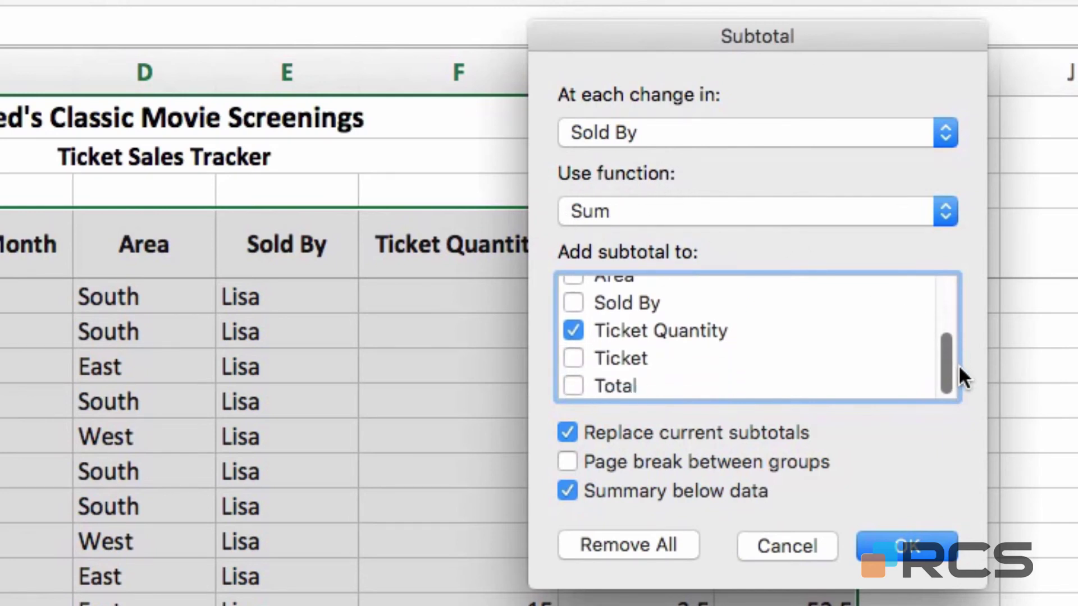
pyautogui.click(574, 387)
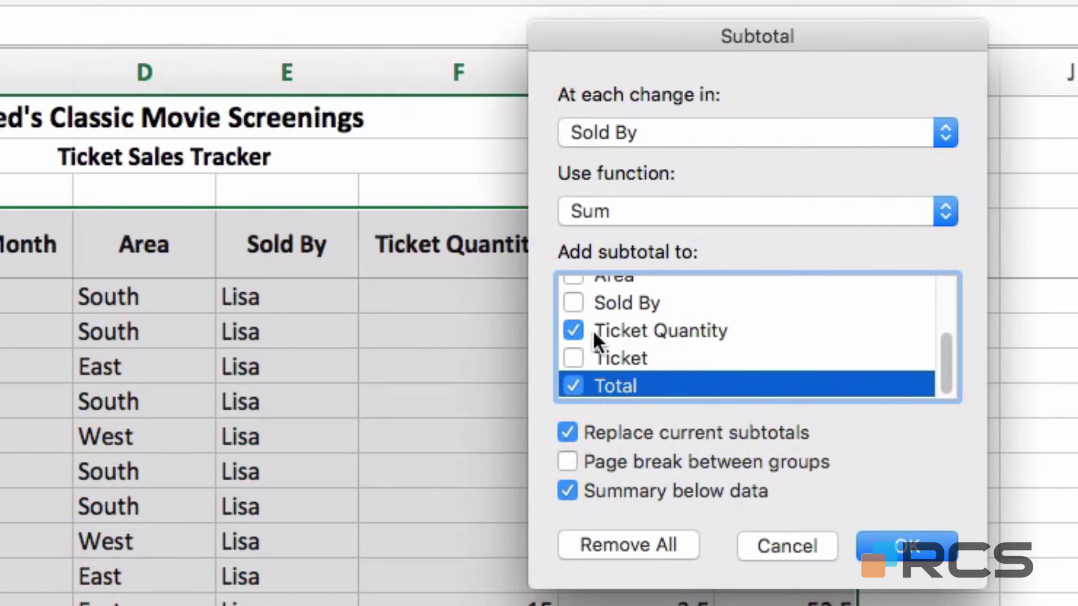
pyautogui.click(573, 331)
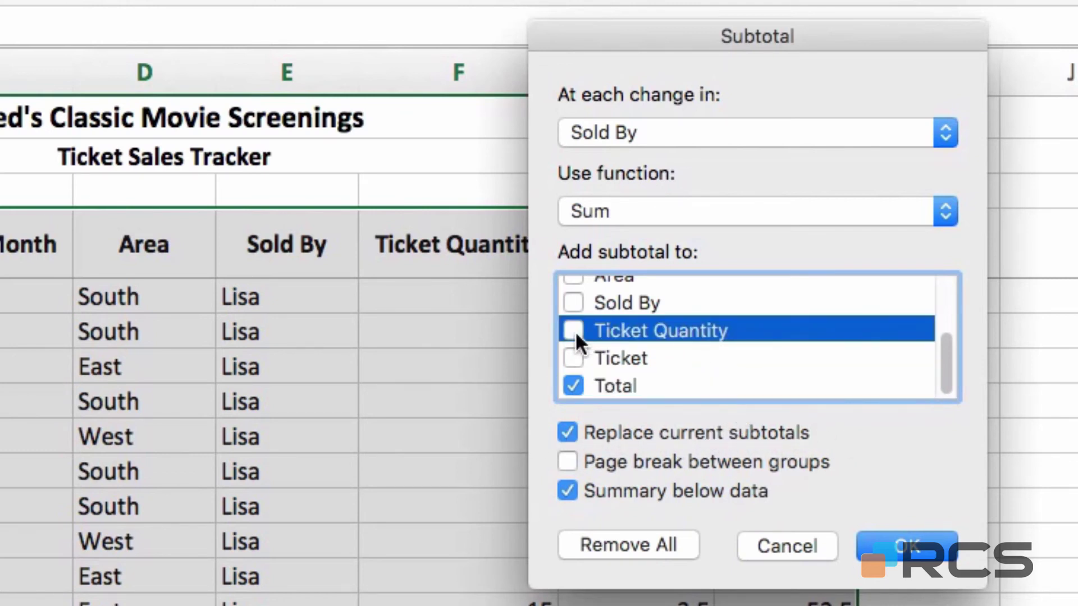
pyautogui.click(574, 433)
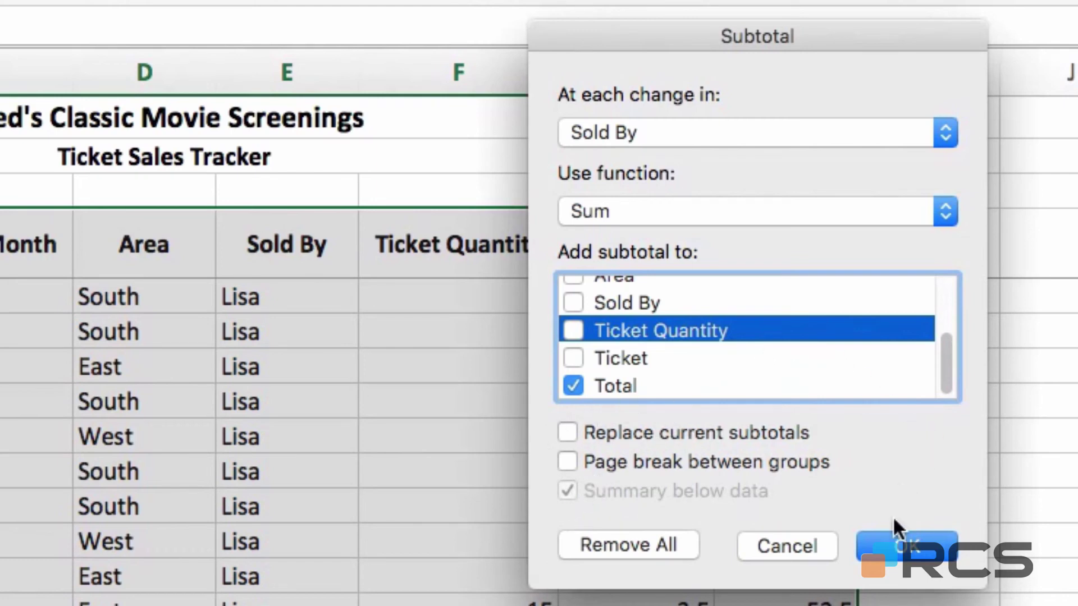
pyautogui.click(903, 538)
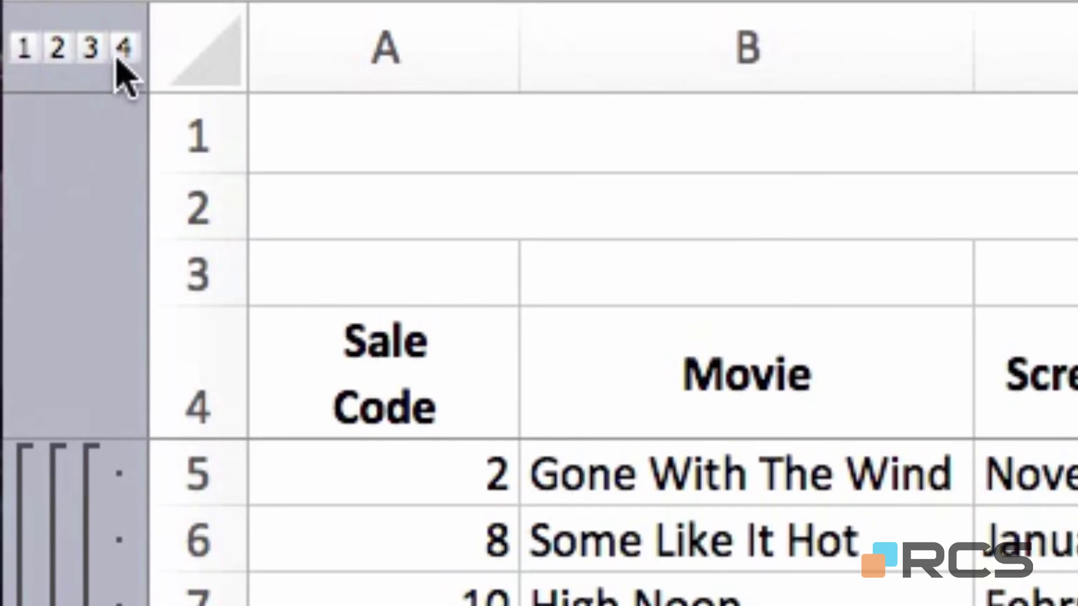
# View the list with both seller subtotals at outline levels 1, 2 and 3.
pyautogui.click(35, 51)
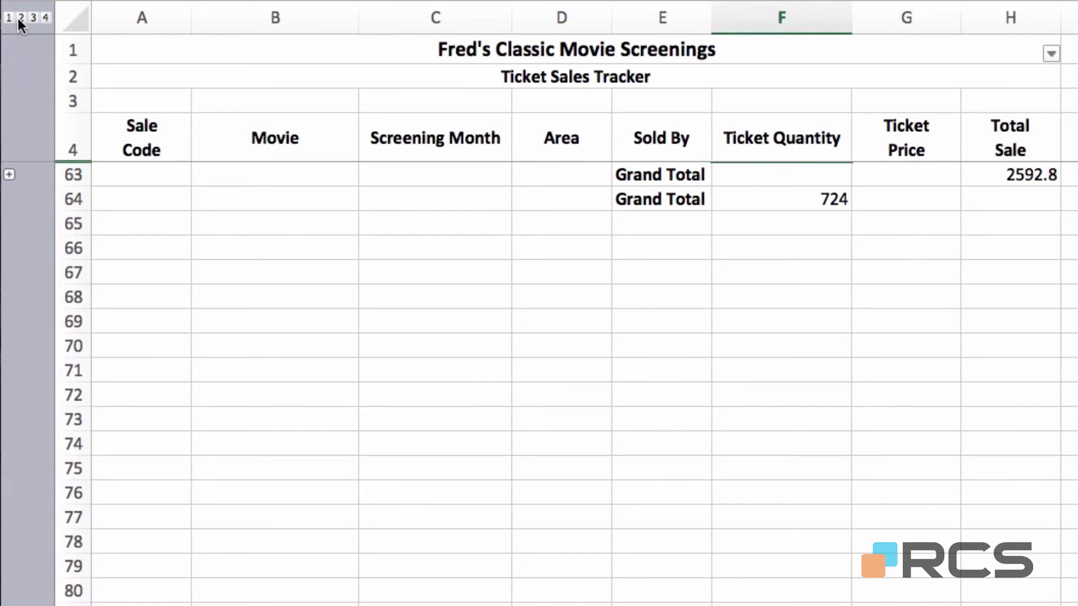
pyautogui.click(20, 17)
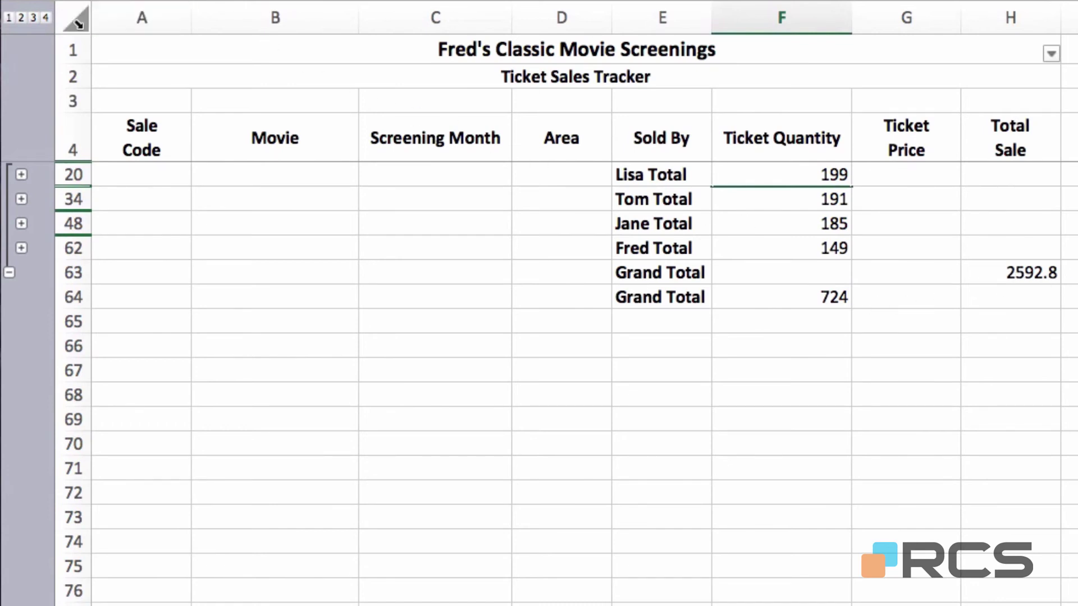
pyautogui.click(33, 16)
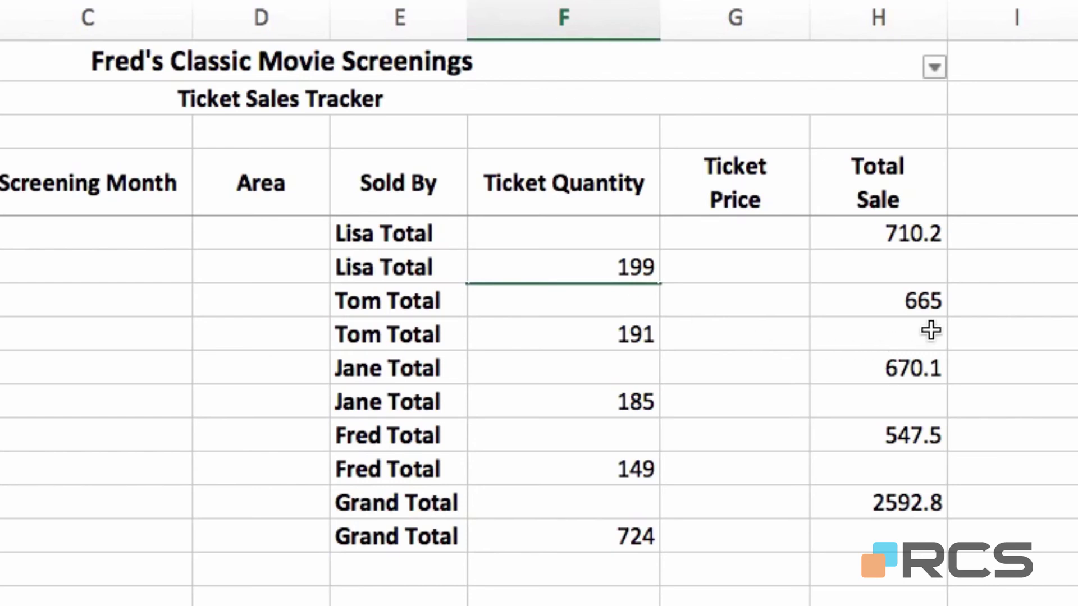
# Try to sort the seller totals by Total Sale from largest to smallest at outline level 3.
pyautogui.click(898, 237)
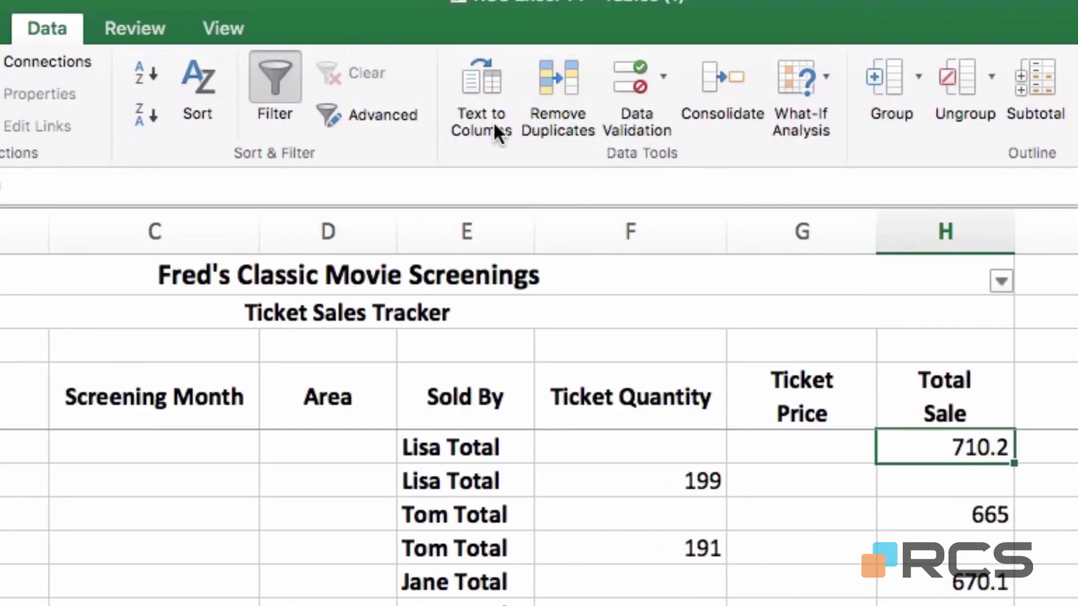
pyautogui.click(154, 119)
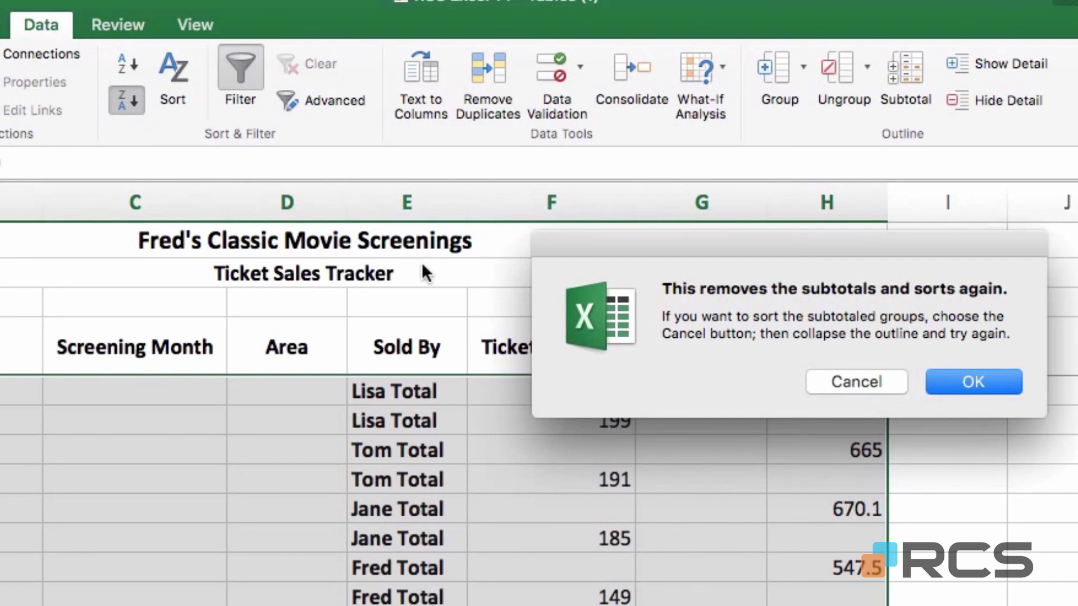
pyautogui.click(857, 382)
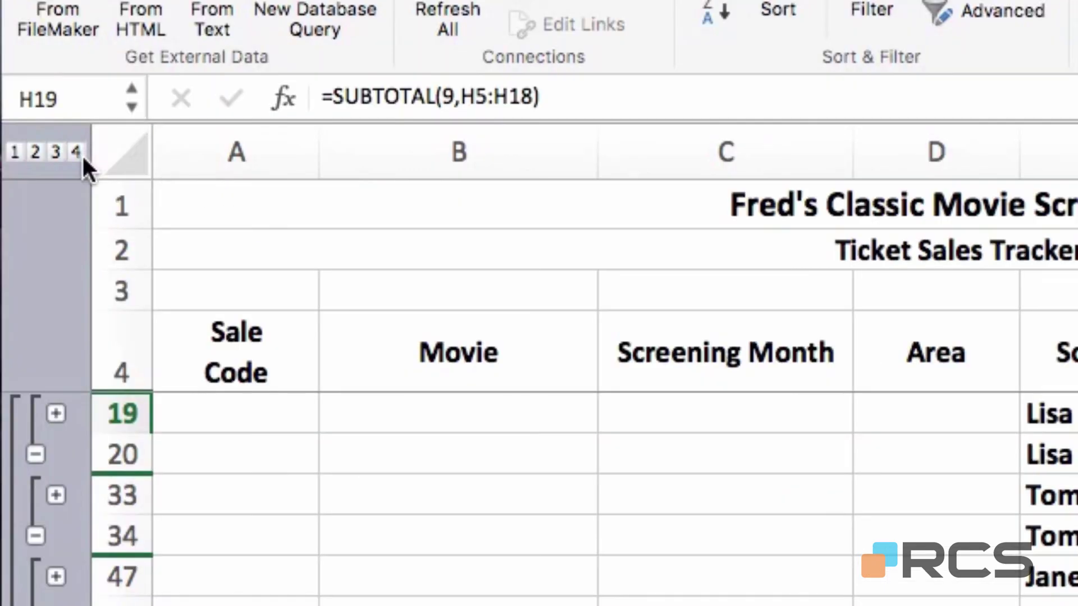
# Show all list rows and add Average subtotals for Ticket Price at each change in Sold By, without replacing the current subtotals.
pyautogui.click(78, 153)
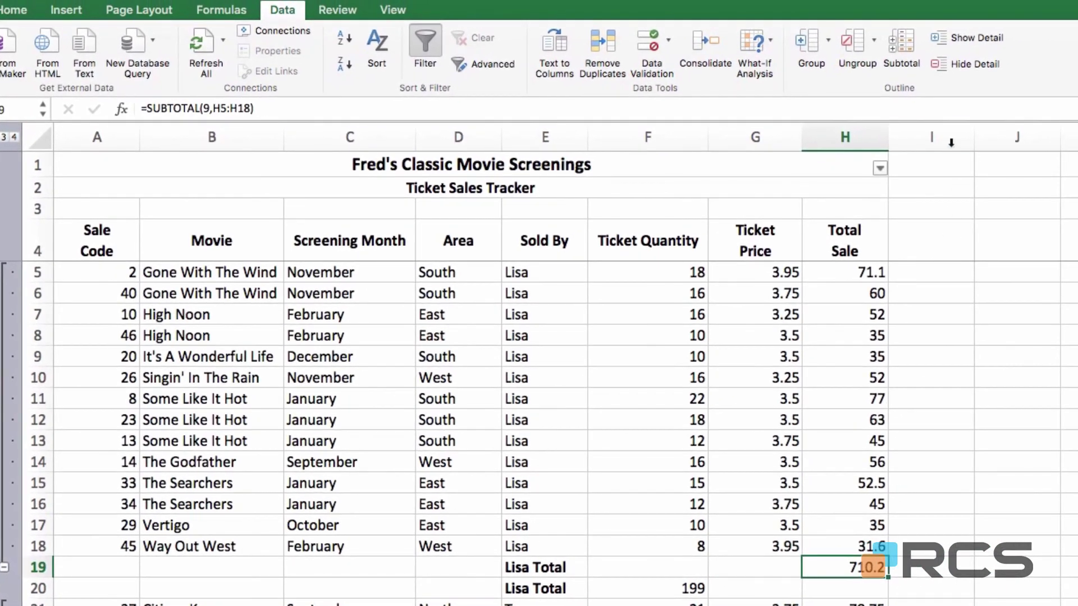
pyautogui.click(906, 39)
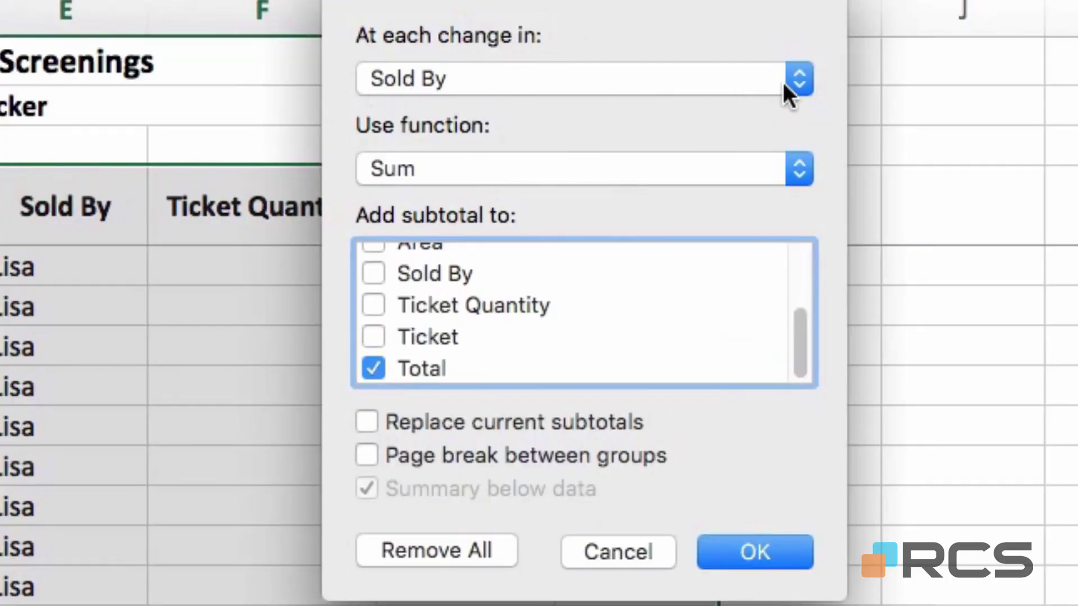
pyautogui.click(416, 177)
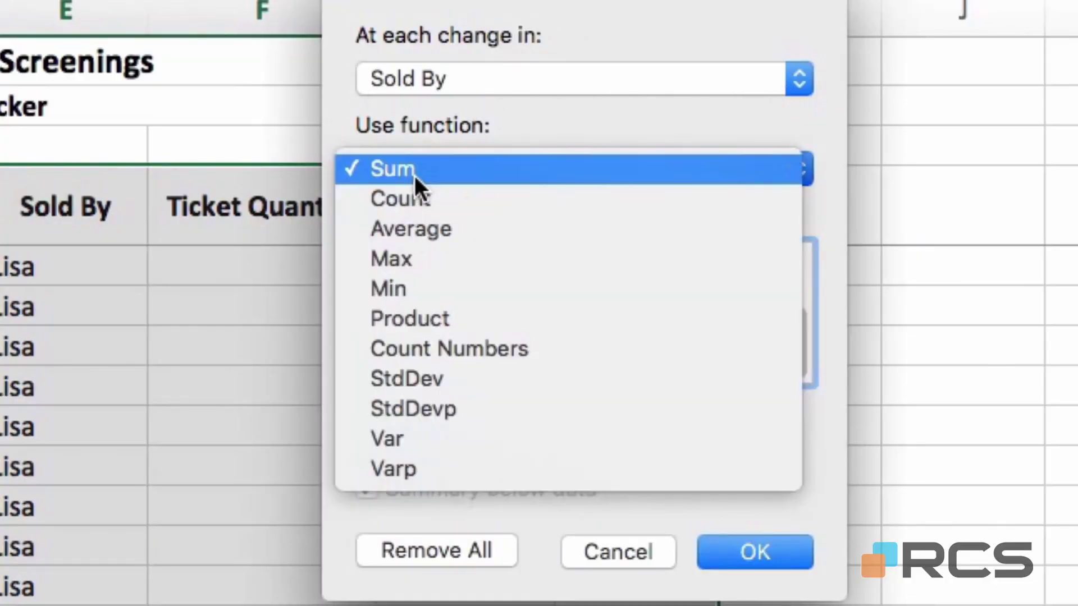
pyautogui.click(400, 229)
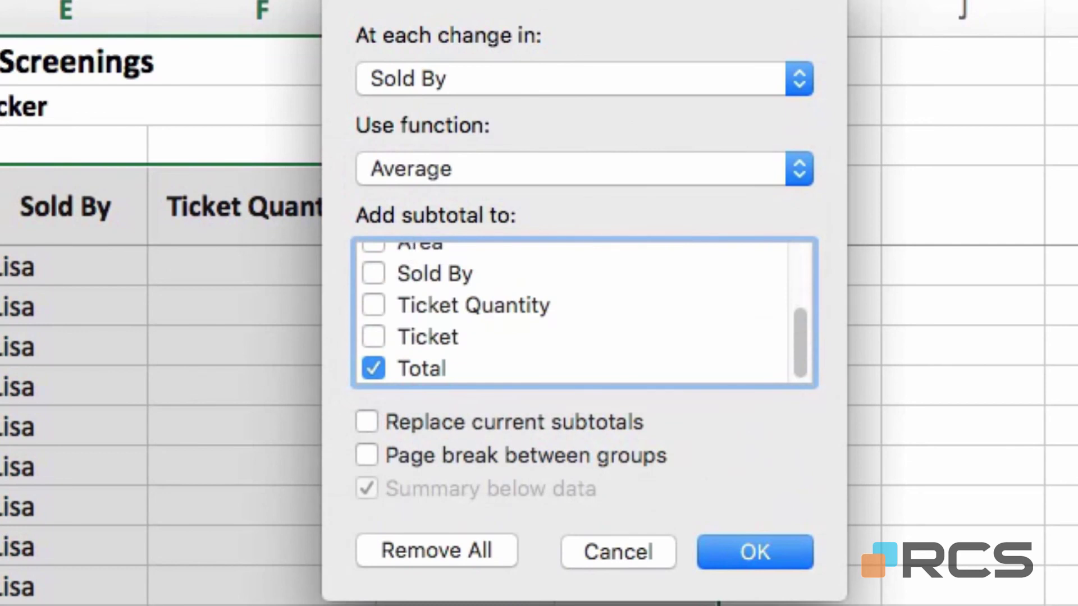
pyautogui.click(373, 368)
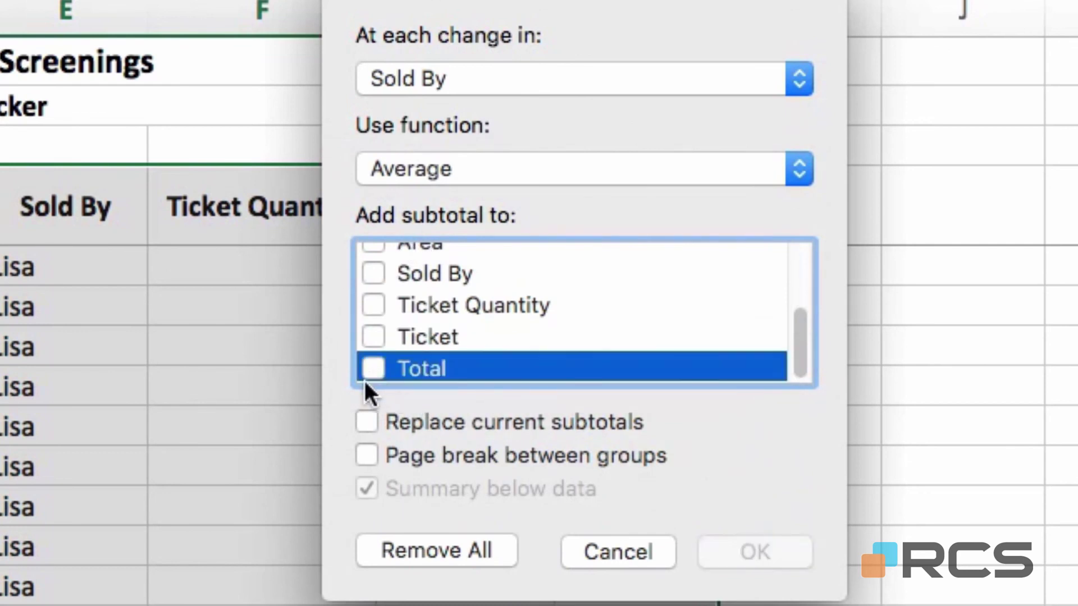
pyautogui.click(373, 332)
pyautogui.click(373, 332)
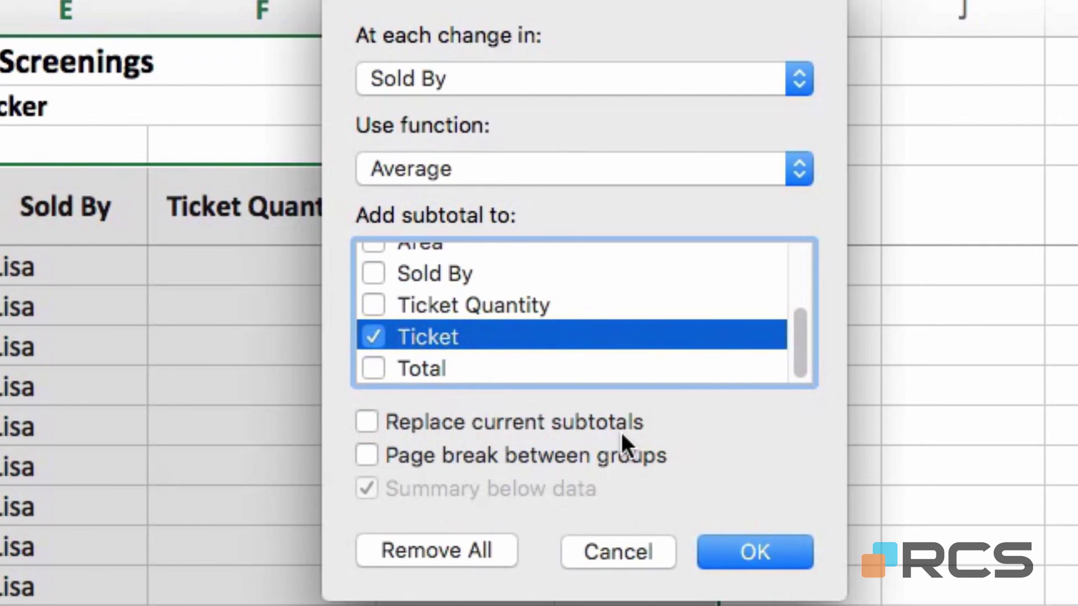
pyautogui.click(747, 551)
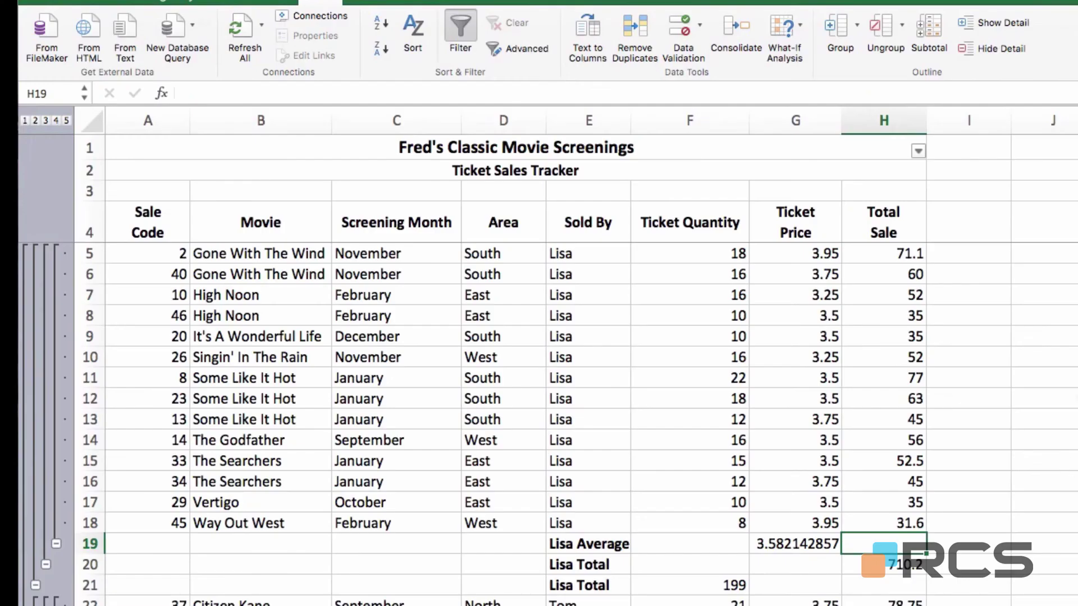
# Remove all subtotals from the ticket sales list and sort it by Sale Code in ascending order.
pyautogui.click(923, 36)
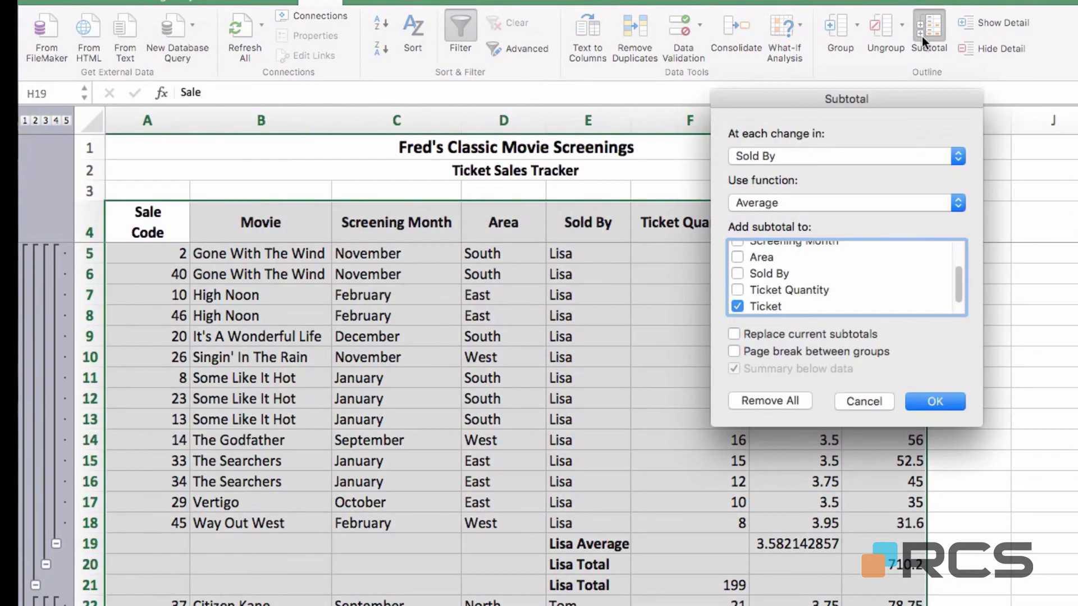
pyautogui.click(788, 400)
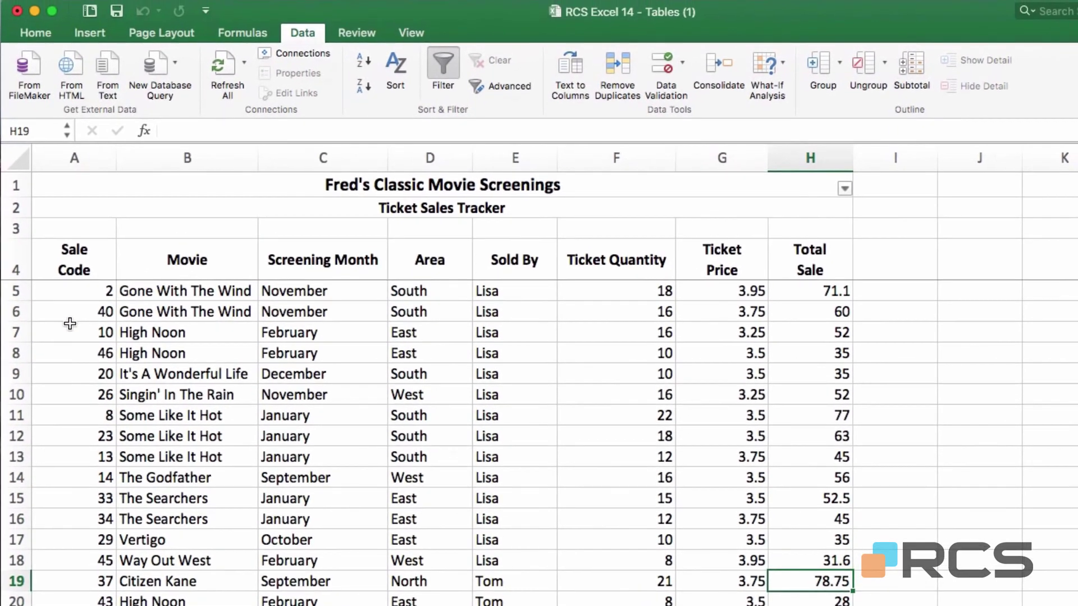
pyautogui.click(81, 320)
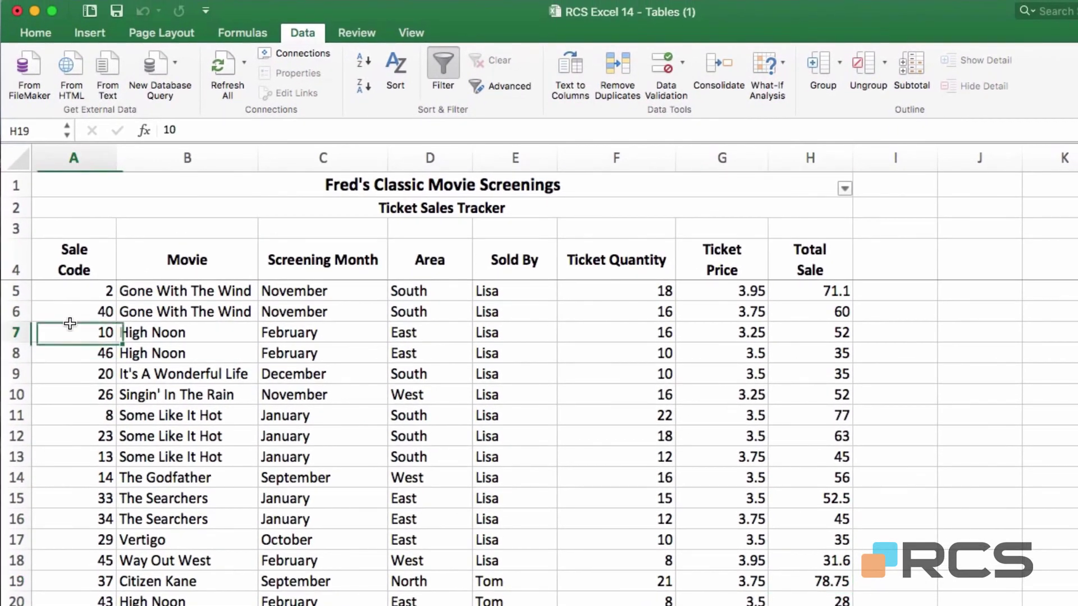
pyautogui.click(363, 60)
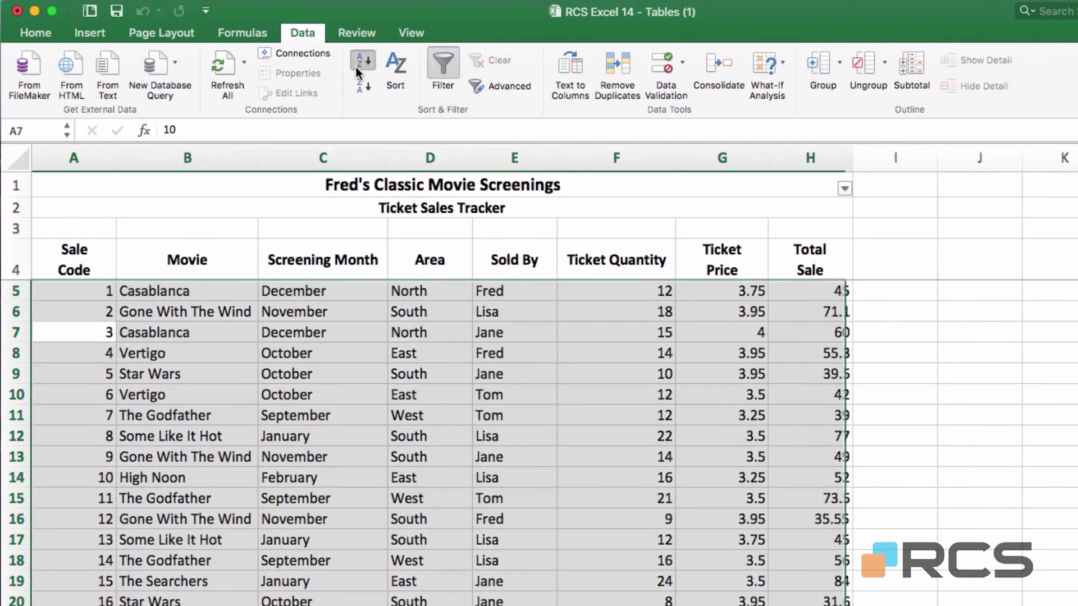